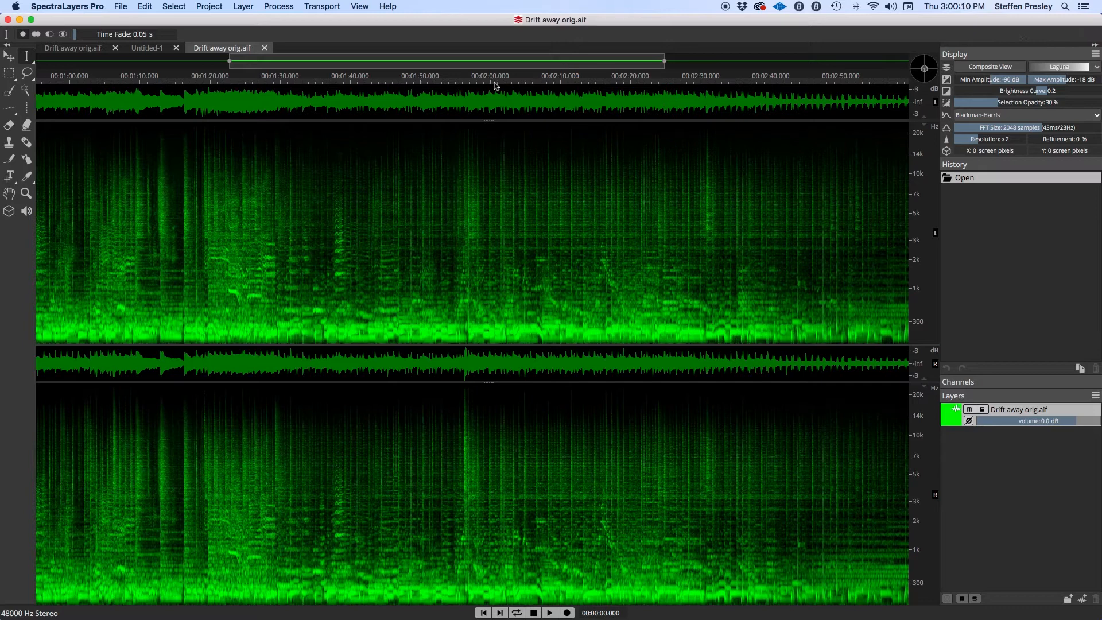
Step: Place the playhead at about 00:01:59.943 and show the passage around it in close-up
{"action": "left_click", "coordinate": [489, 81]}
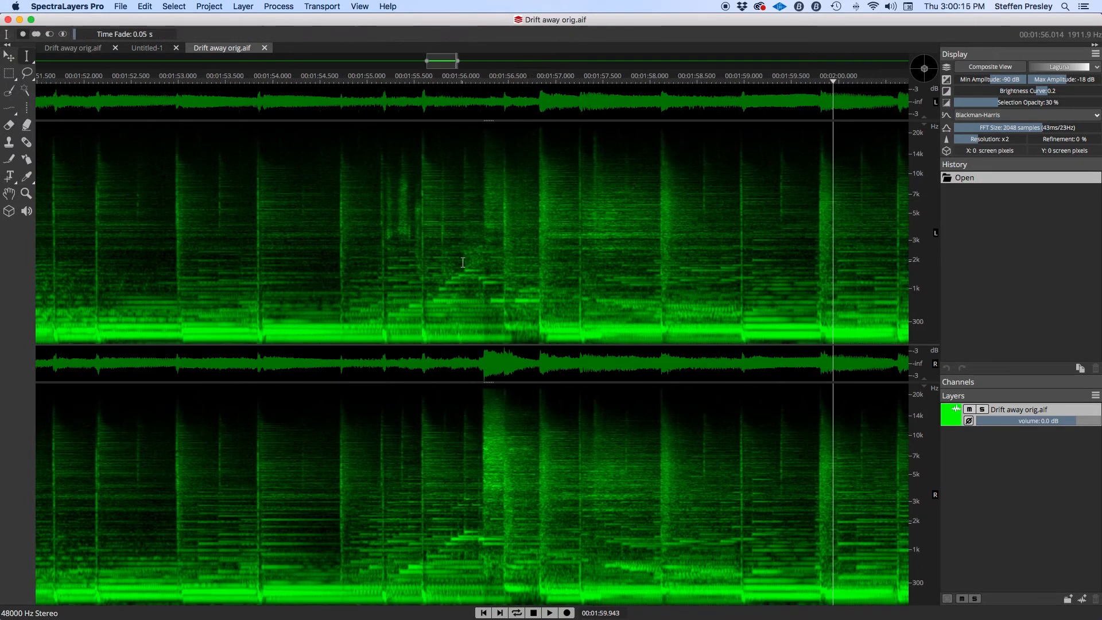
{"action": "left_click_drag", "start_coordinate": [597, 99], "coordinate": [93, 98]}
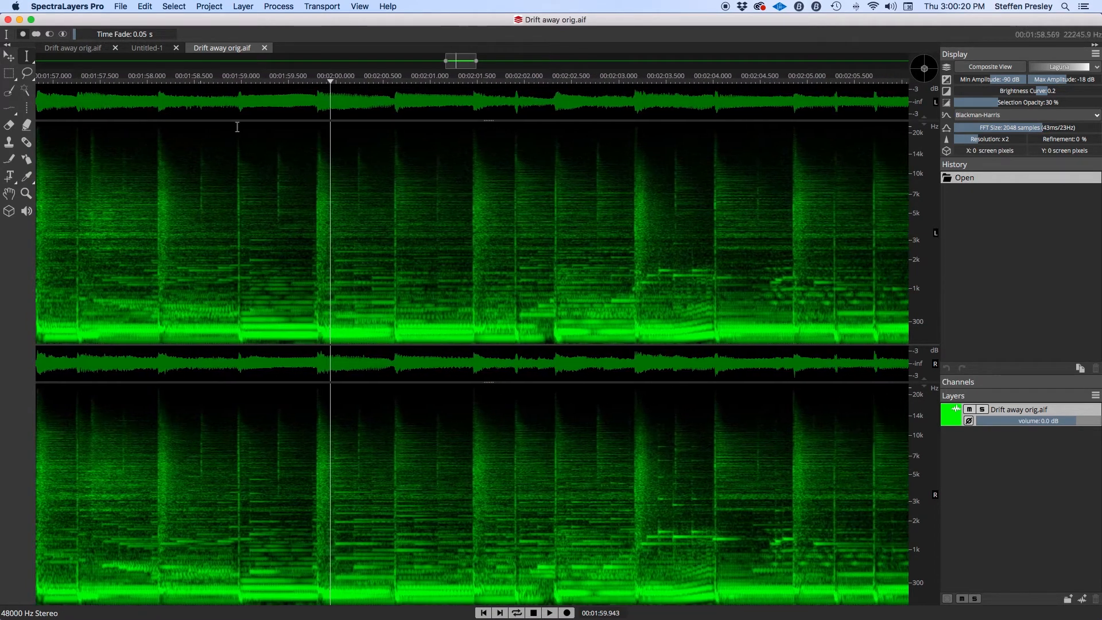
{"action": "left_click_drag", "start_coordinate": [289, 102], "coordinate": [236, 101]}
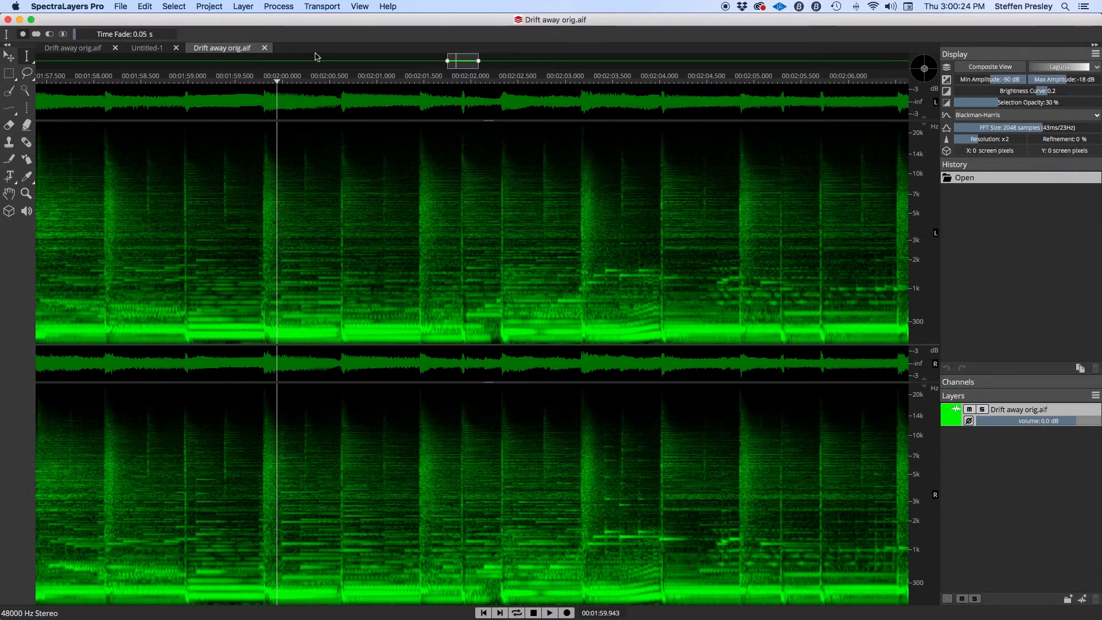
Step: Lock the spectrogram's frequency display to 0 Hz
{"action": "left_click", "coordinate": [354, 7]}
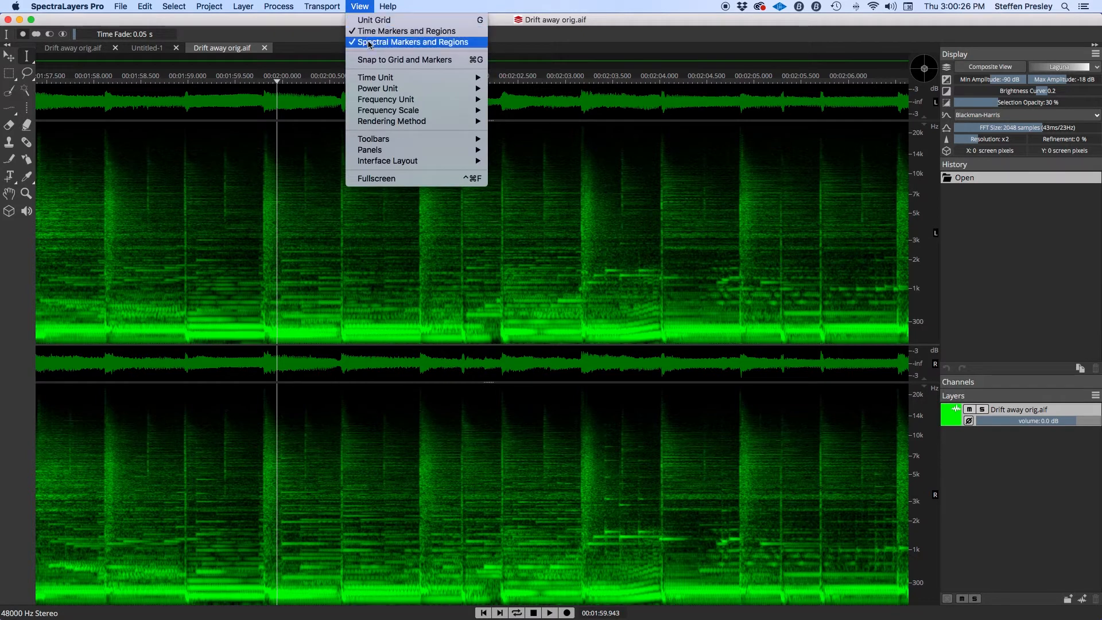
{"action": "mouse_move", "coordinate": [378, 100]}
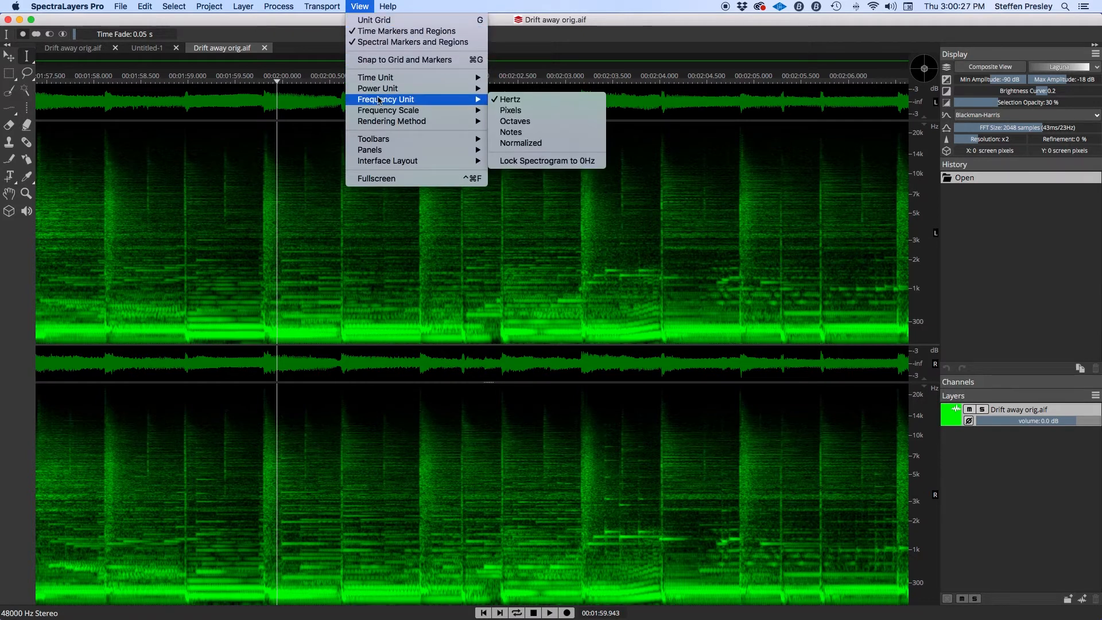
{"action": "left_click", "coordinate": [533, 161]}
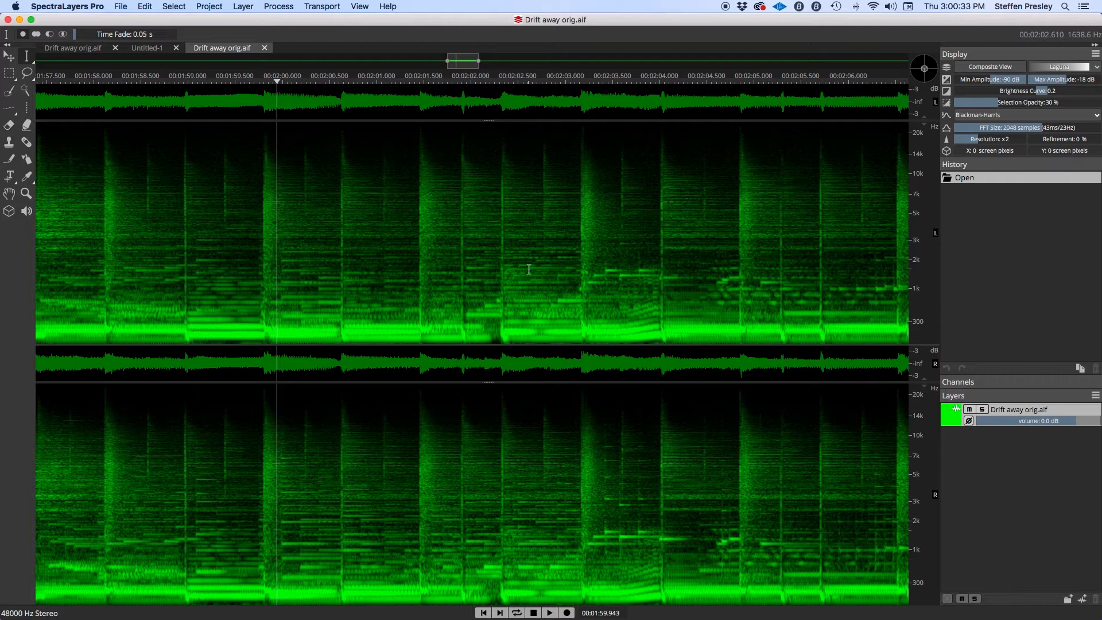
Step: Raise the spectrogram's FFT size to 3072 samples to sharpen the lower frequencies
{"action": "scroll", "coordinate": [528, 269], "scroll_direction": "up", "scroll_amount": 3}
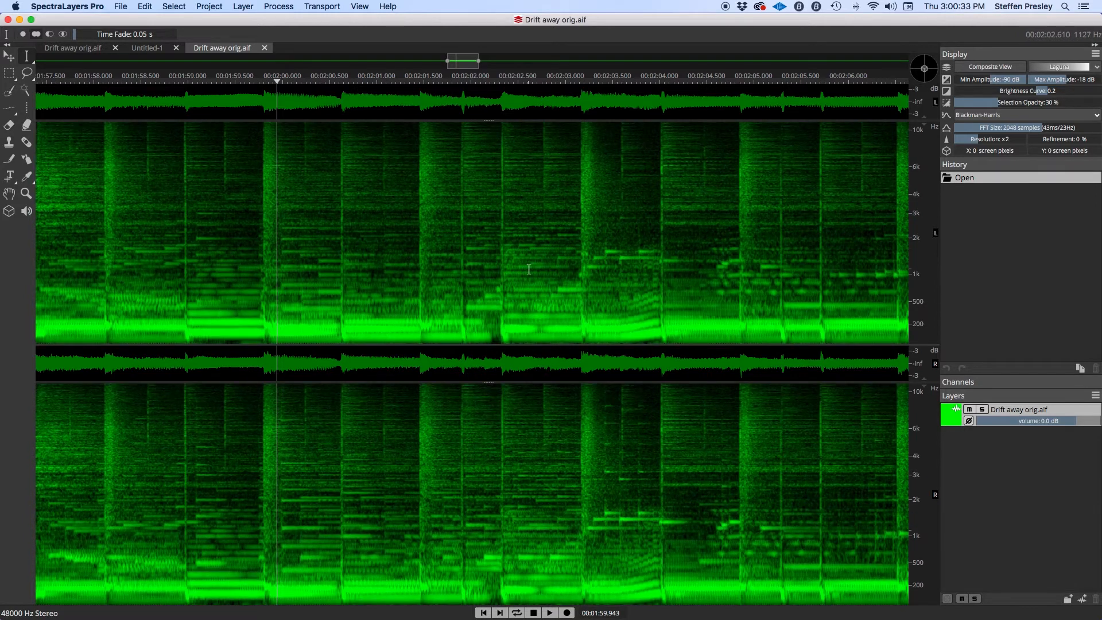
{"action": "scroll", "coordinate": [529, 269], "scroll_direction": "up", "scroll_amount": 3}
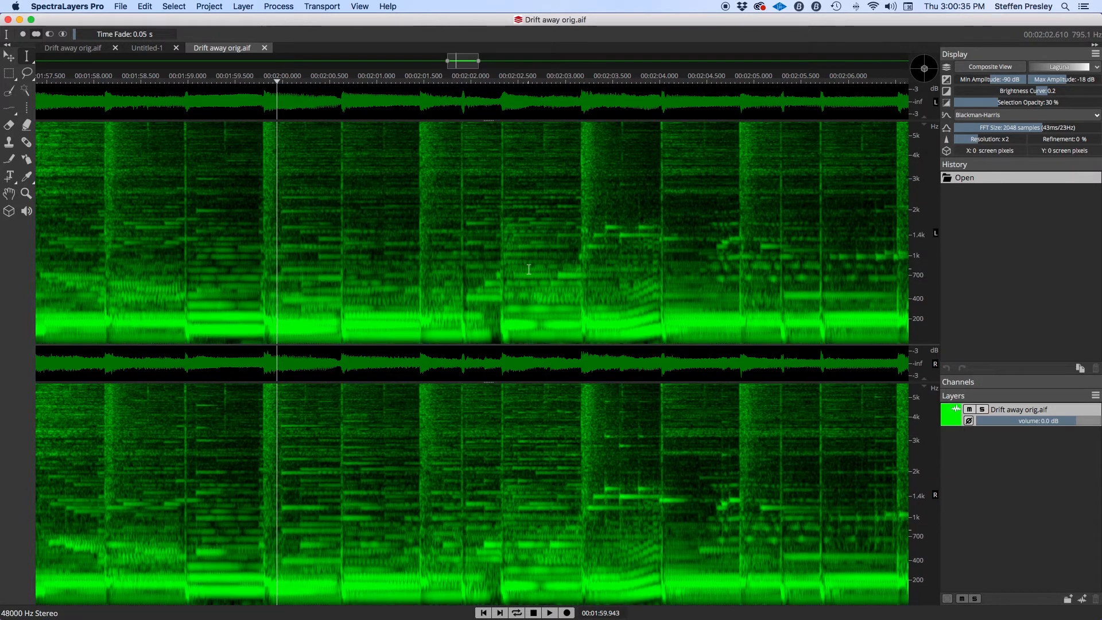
{"action": "scroll", "coordinate": [529, 269], "scroll_direction": "down", "scroll_amount": 2}
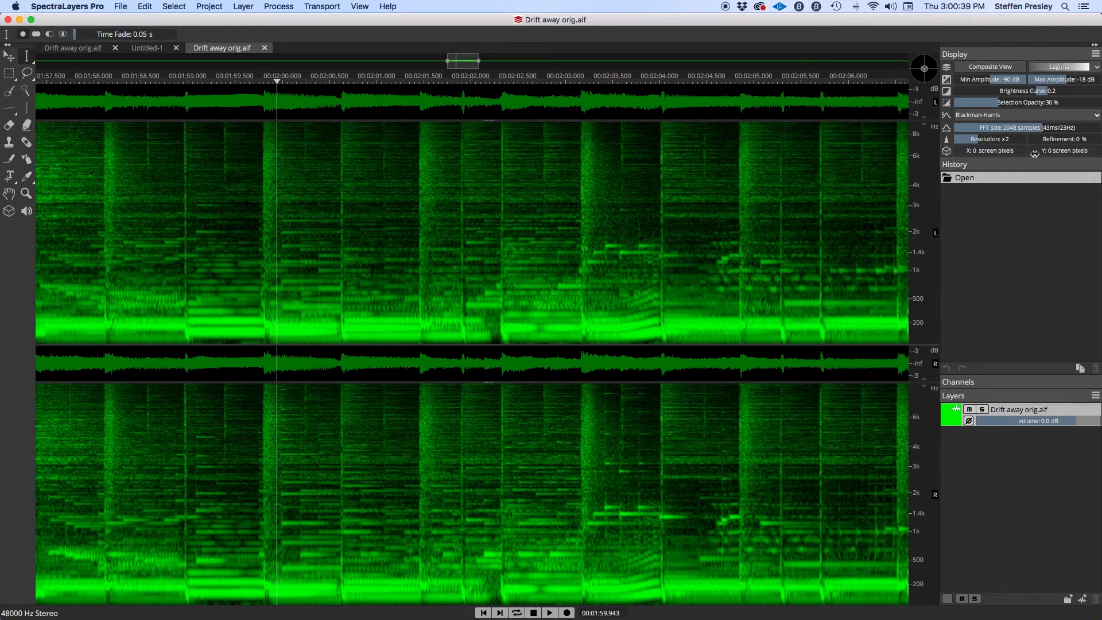
{"action": "left_click_drag", "start_coordinate": [1040, 125], "coordinate": [1061, 125]}
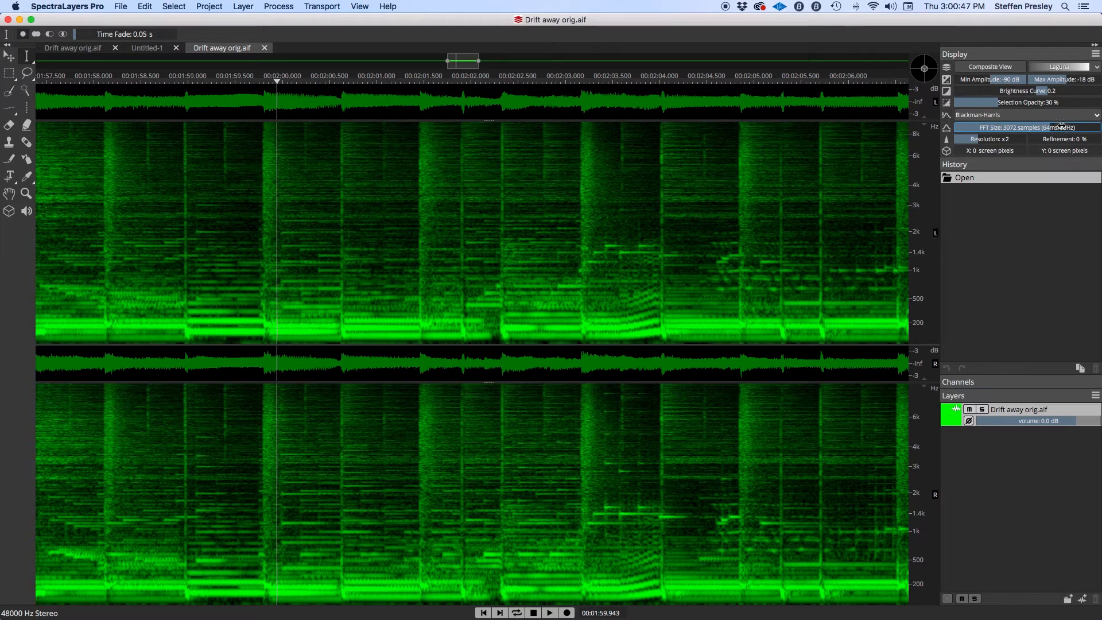
Step: Tilt the spectrogram in 3D to X 15 and Y -6 screen pixels and colour the Drift away orig.aif layer cyan
{"action": "left_click", "coordinate": [5, 212]}
{"action": "scroll", "coordinate": [303, 264], "scroll_direction": "up", "scroll_amount": 1}
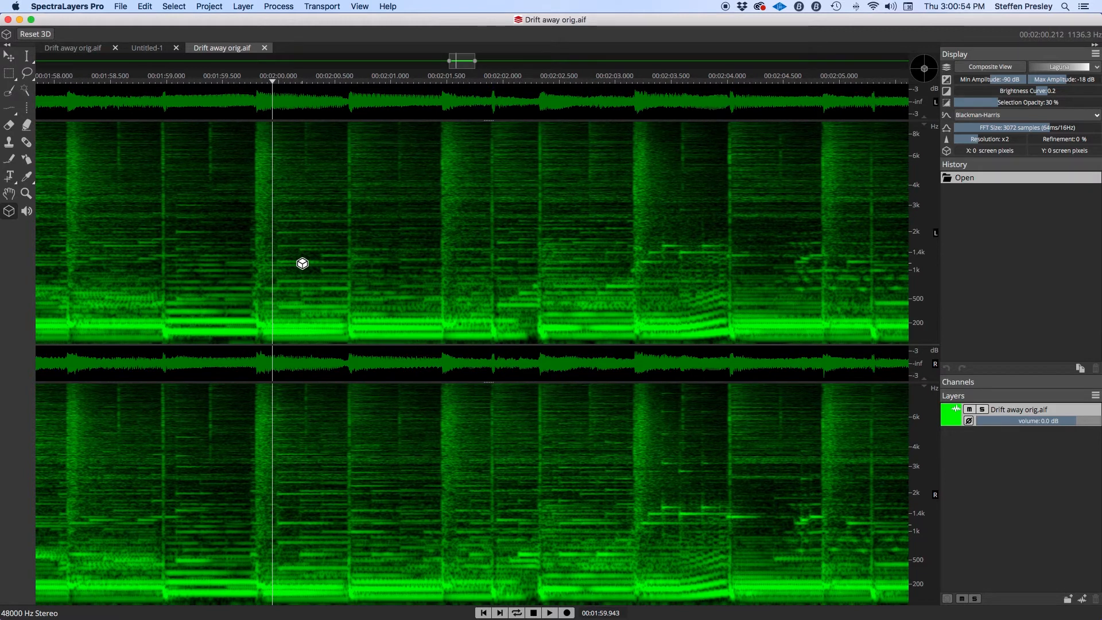
{"action": "left_click_drag", "start_coordinate": [304, 265], "coordinate": [315, 271]}
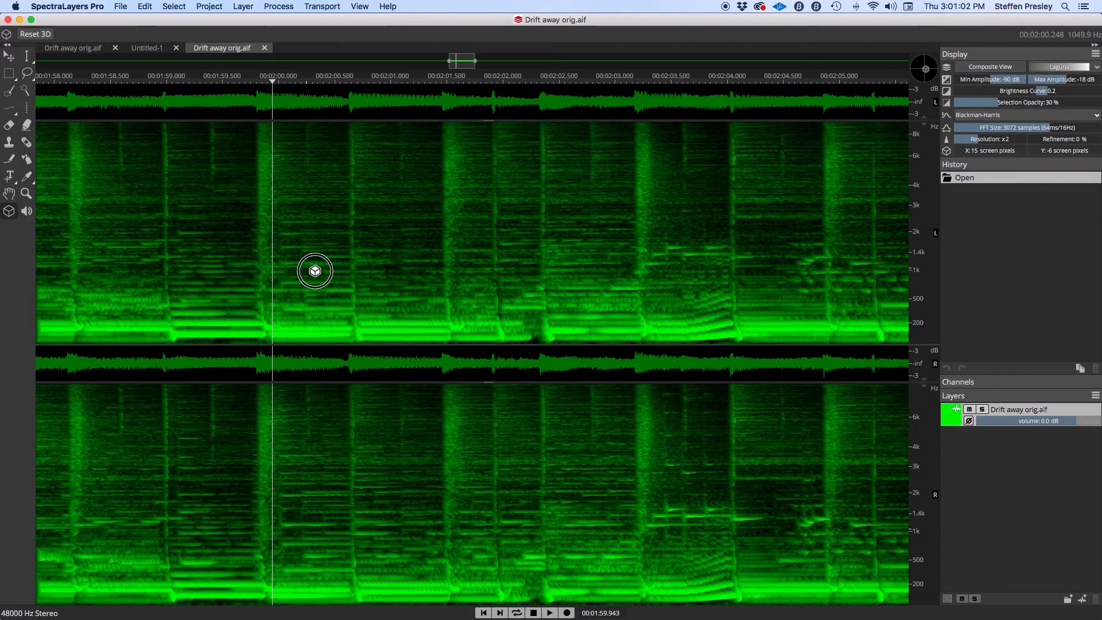
{"action": "left_click_drag", "start_coordinate": [315, 271], "coordinate": [315, 271]}
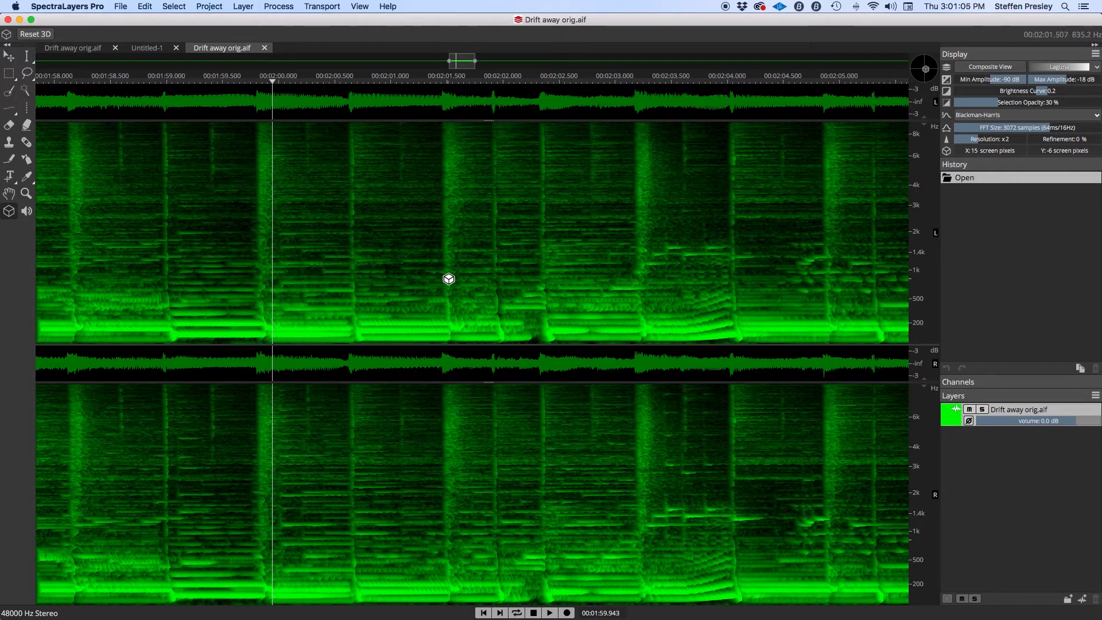
{"action": "scroll", "coordinate": [449, 280], "scroll_direction": "up", "scroll_amount": 2}
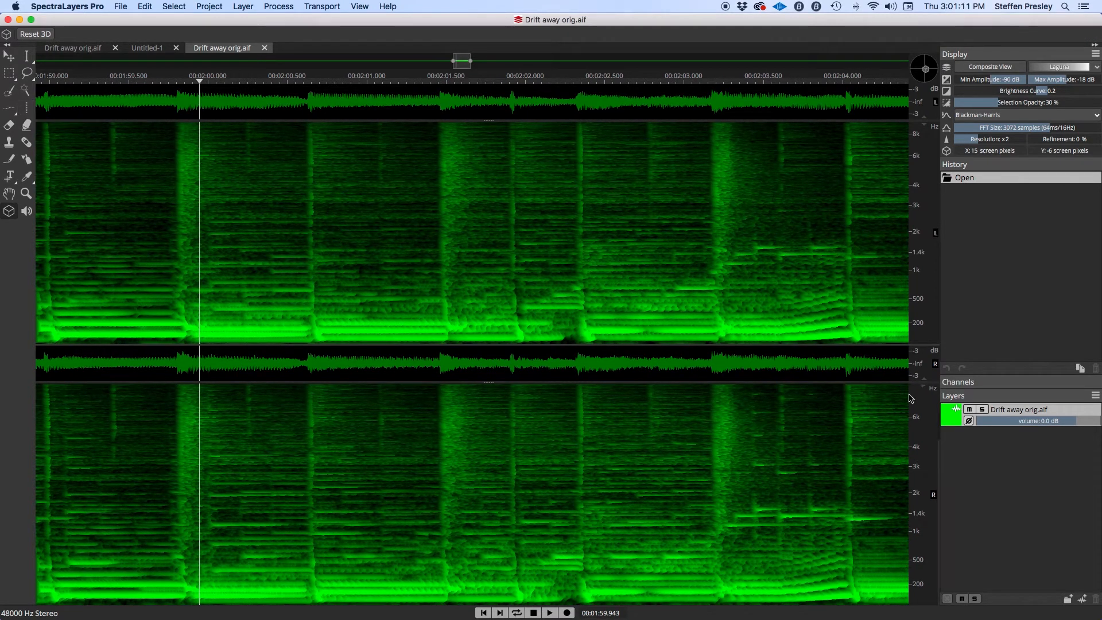
{"action": "left_click", "coordinate": [955, 414]}
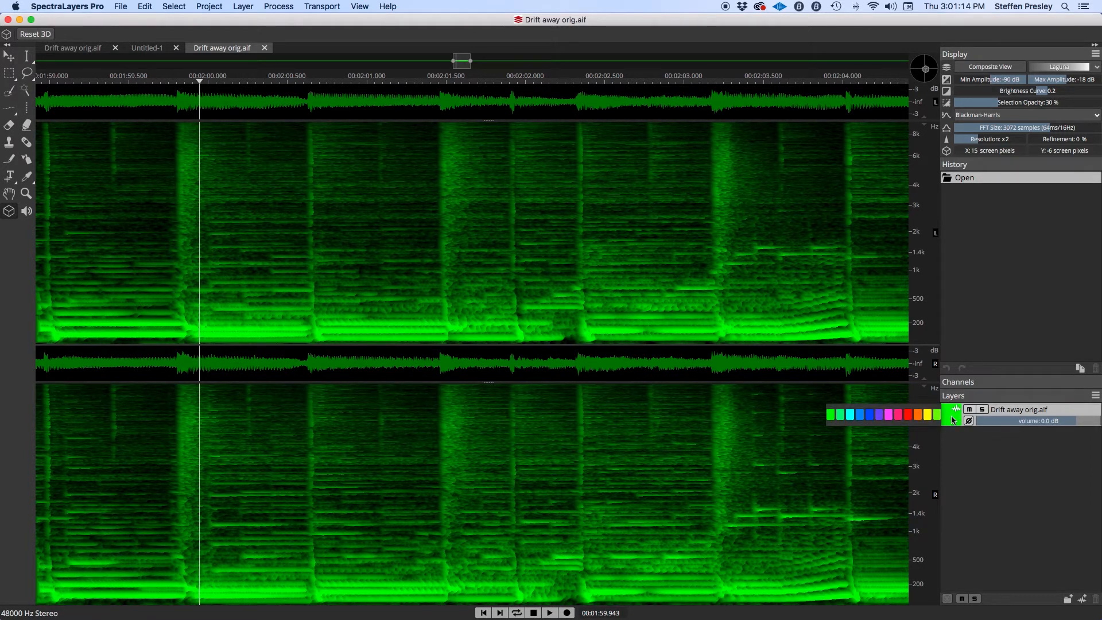
{"action": "left_click", "coordinate": [851, 414]}
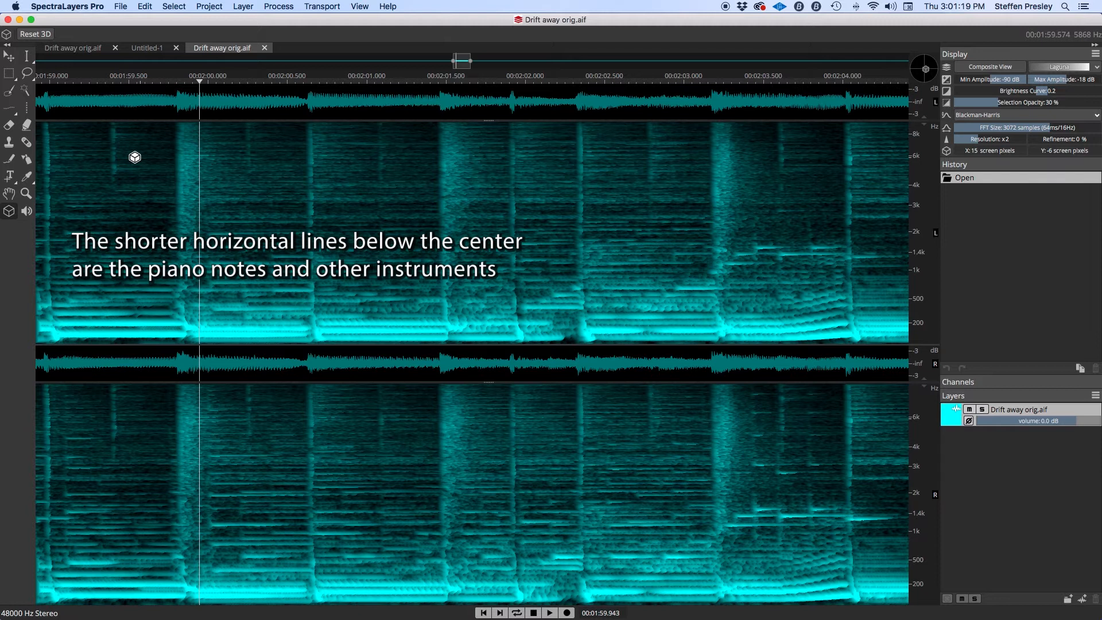
Step: Select the kick transients at about 2:00.6, 2:01.9 and 2:02.3 together with the Transient Selection tool
{"action": "left_click", "coordinate": [26, 109]}
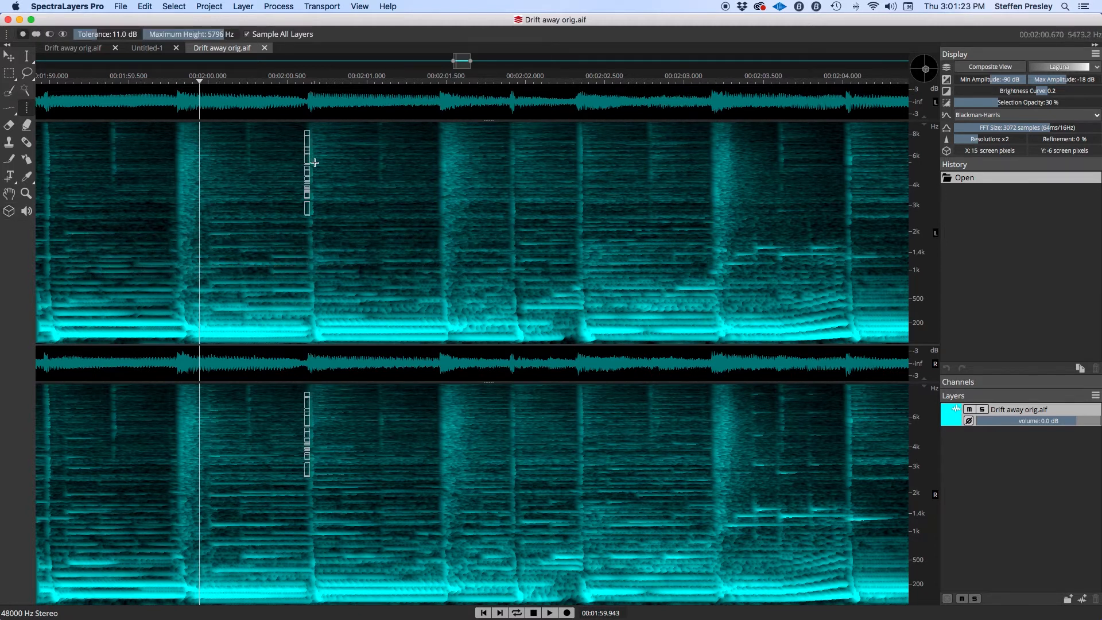
{"action": "left_click_drag", "start_coordinate": [317, 172], "coordinate": [318, 207]}
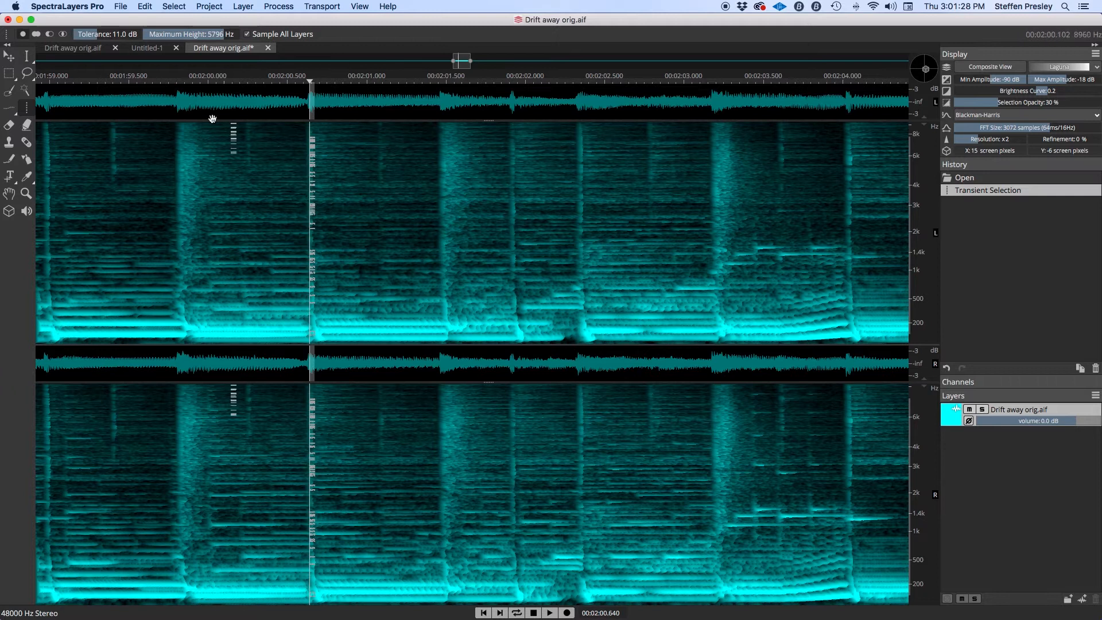
{"action": "left_click", "coordinate": [33, 36]}
{"action": "mouse_move", "coordinate": [505, 171]}
{"action": "left_mouse_down"}
{"action": "mouse_move", "coordinate": [521, 178]}
{"action": "mouse_move", "coordinate": [522, 206]}
{"action": "left_mouse_up"}
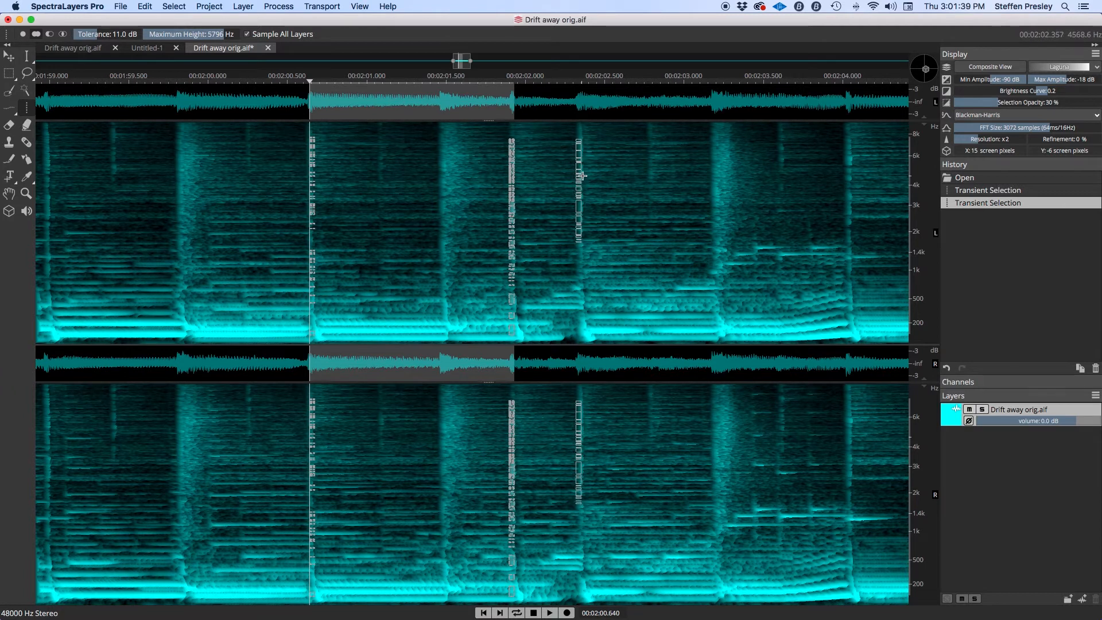
{"action": "left_click_drag", "start_coordinate": [583, 177], "coordinate": [591, 210]}
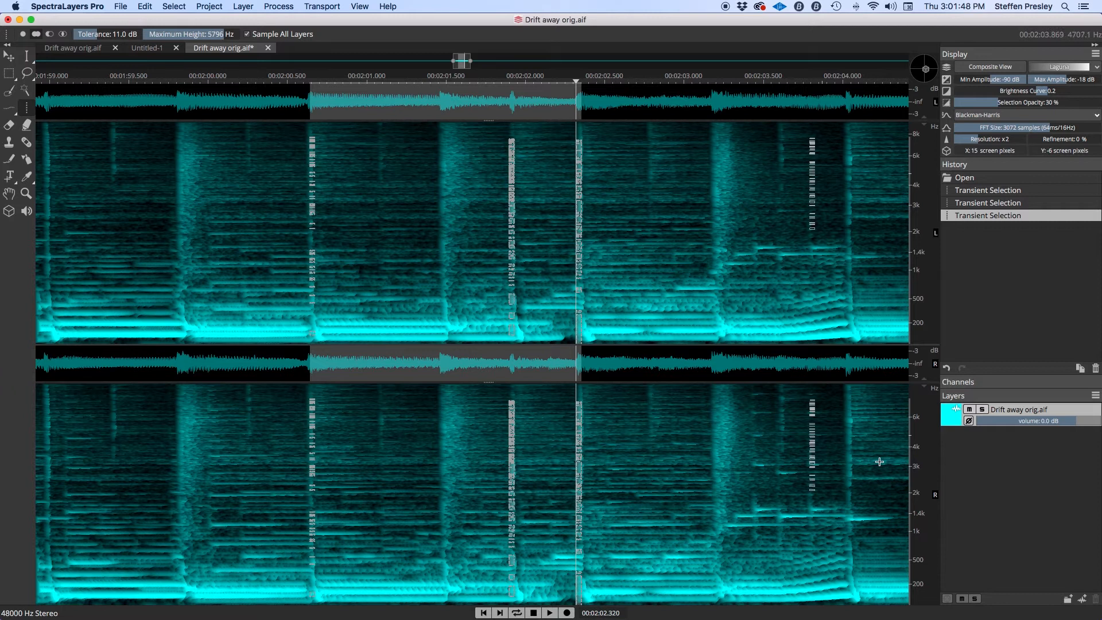
Step: Add an orange layer named Kick trans and move the selected transients into it by cutting and pasting
{"action": "left_click", "coordinate": [1082, 599]}
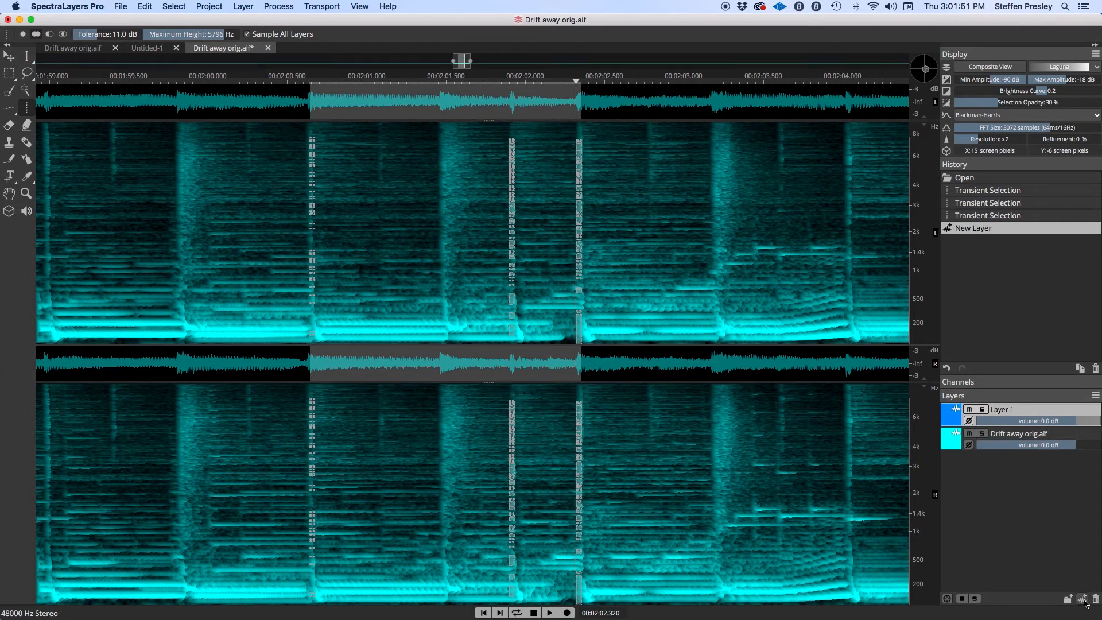
{"action": "left_click", "coordinate": [951, 417]}
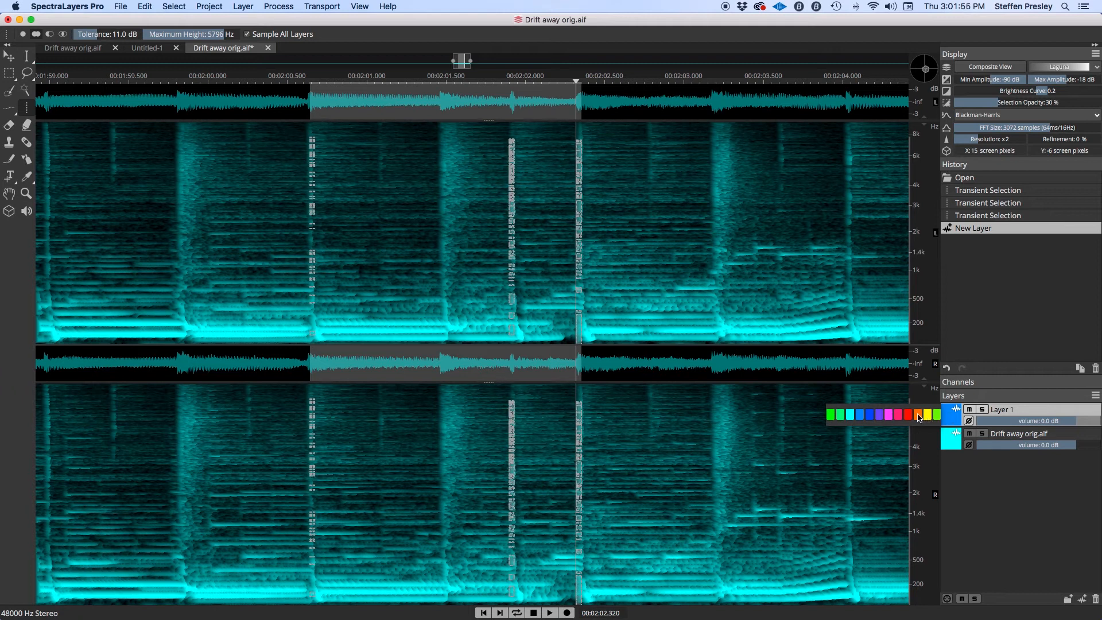
{"action": "left_click", "coordinate": [918, 416]}
{"action": "double_click", "coordinate": [999, 410]}
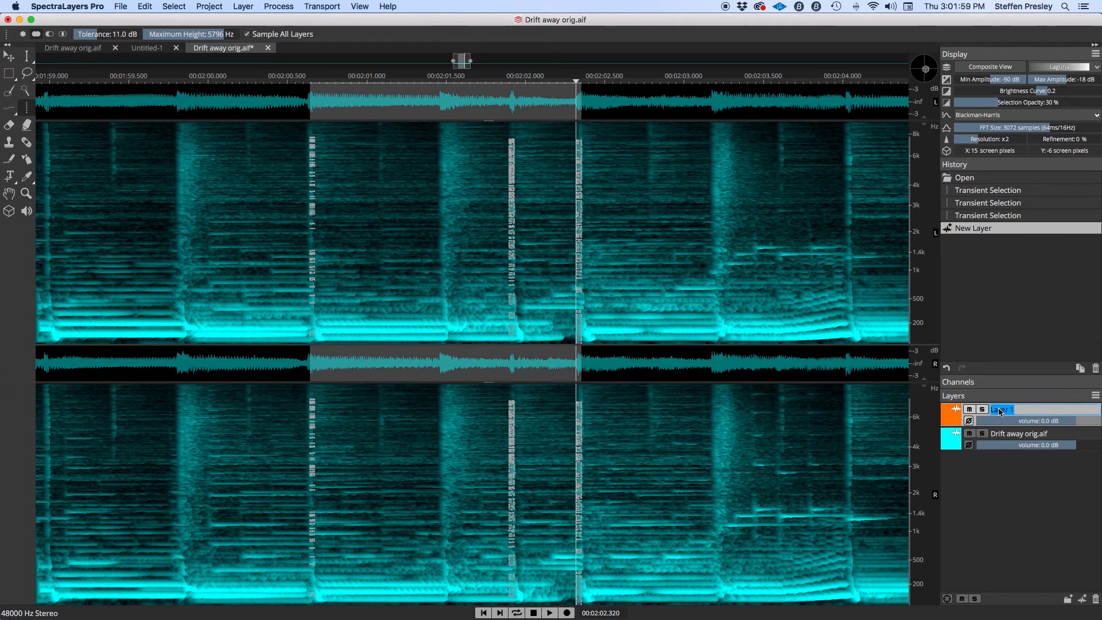
{"action": "type", "text": "Kick tr"}
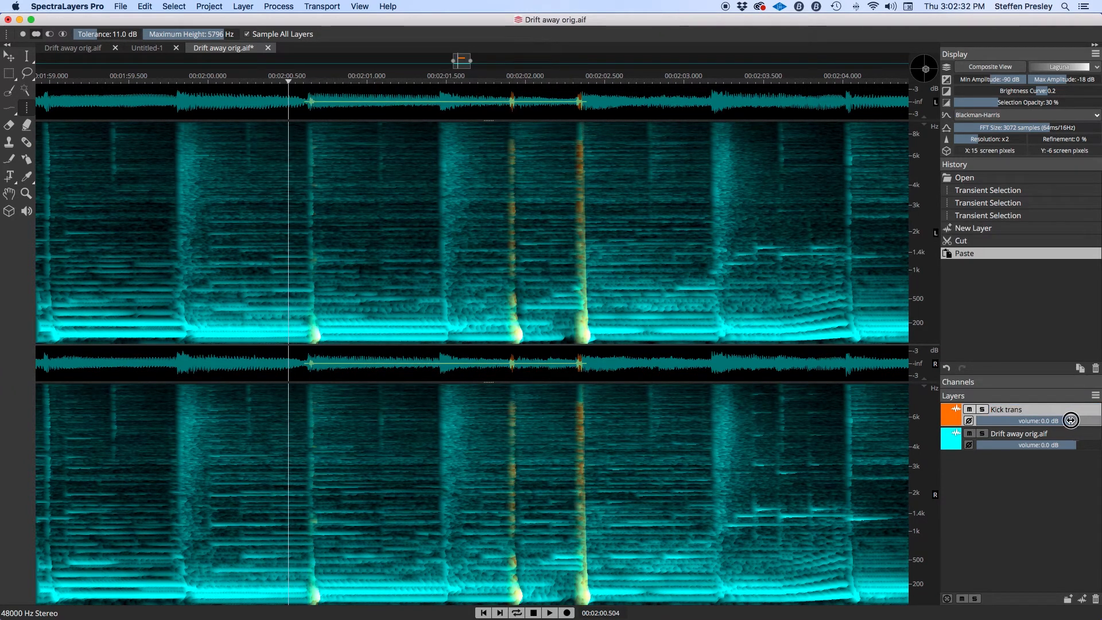
Step: Lower the Kick trans layer's volume to -6.0 dB and audition the layer in solo
{"action": "mouse_move", "coordinate": [1069, 418]}
{"action": "left_mouse_down"}
{"action": "mouse_move", "coordinate": [1043, 413]}
{"action": "mouse_move", "coordinate": [1055, 418]}
{"action": "left_mouse_up"}
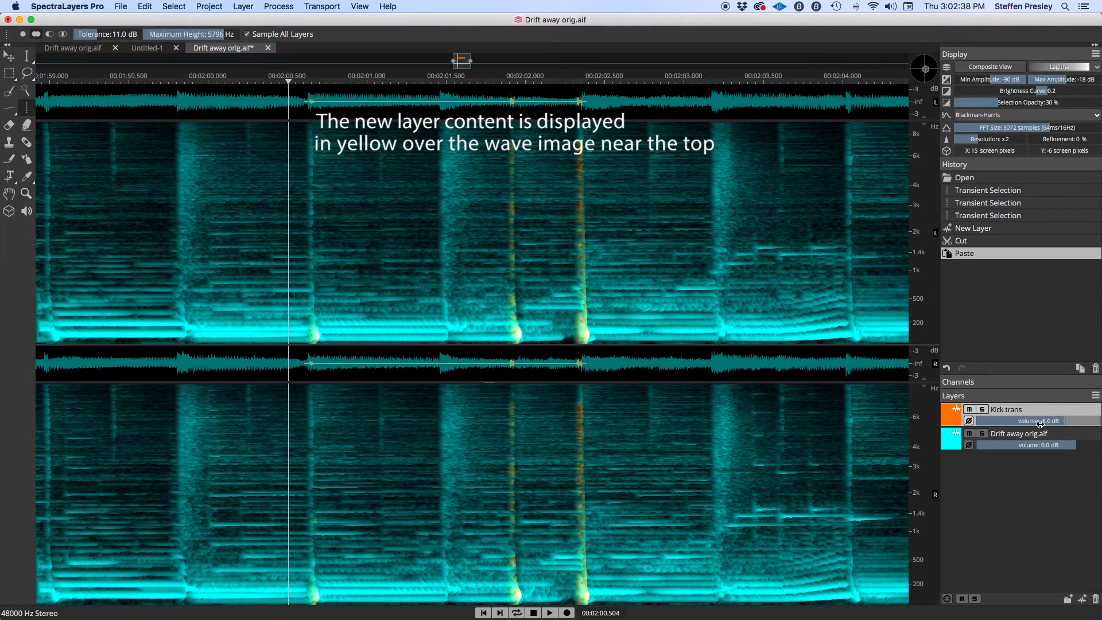
{"action": "left_click", "coordinate": [982, 410]}
{"action": "key", "text": "space"}
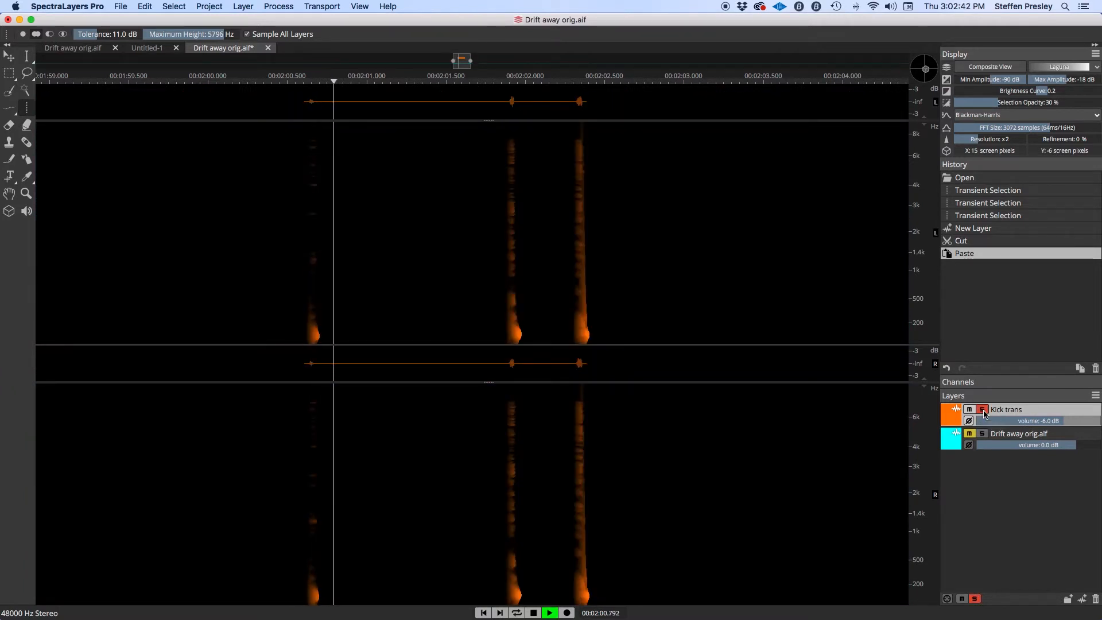
{"action": "key", "text": "space"}
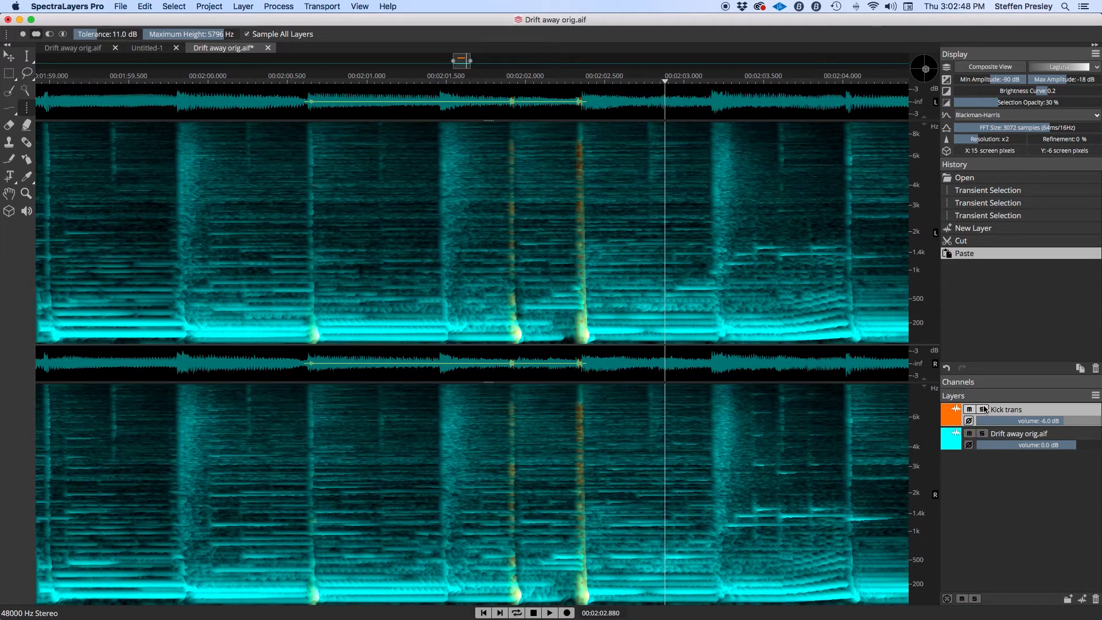
Step: Paint a Selection Brush selection over the low end of the kick at about 2:04.0 on the Drift away orig.aif layer
{"action": "left_click", "coordinate": [10, 92]}
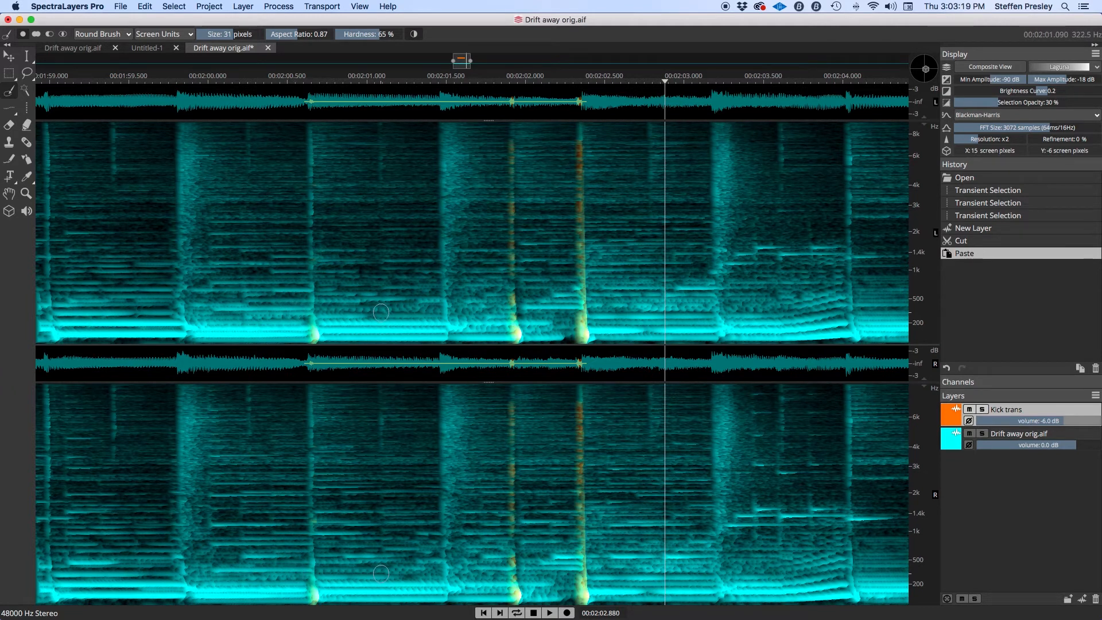
{"action": "scroll", "coordinate": [381, 312], "scroll_direction": "up", "scroll_amount": 1}
{"action": "scroll", "coordinate": [380, 312], "scroll_direction": "down", "scroll_amount": 2}
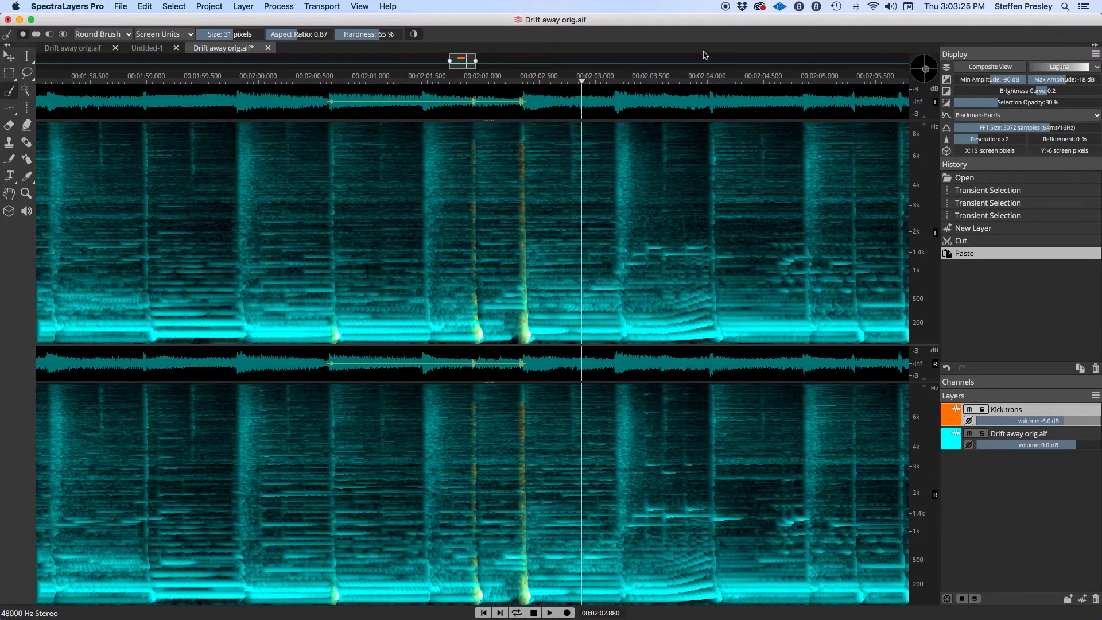
{"action": "left_click", "coordinate": [714, 81]}
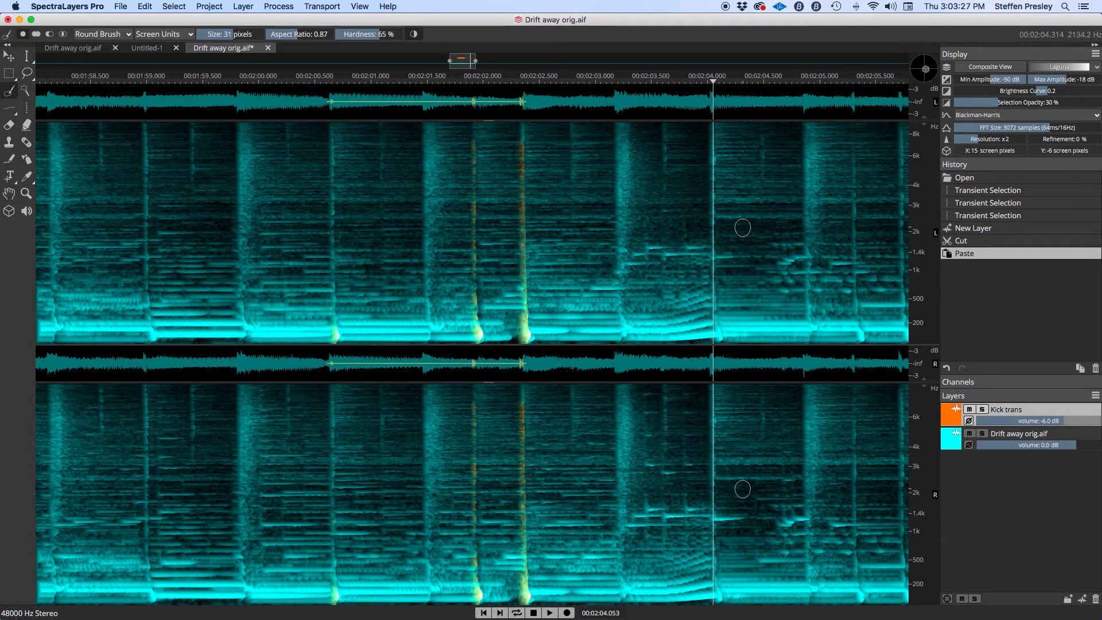
{"action": "scroll", "coordinate": [741, 280], "scroll_direction": "up", "scroll_amount": 5}
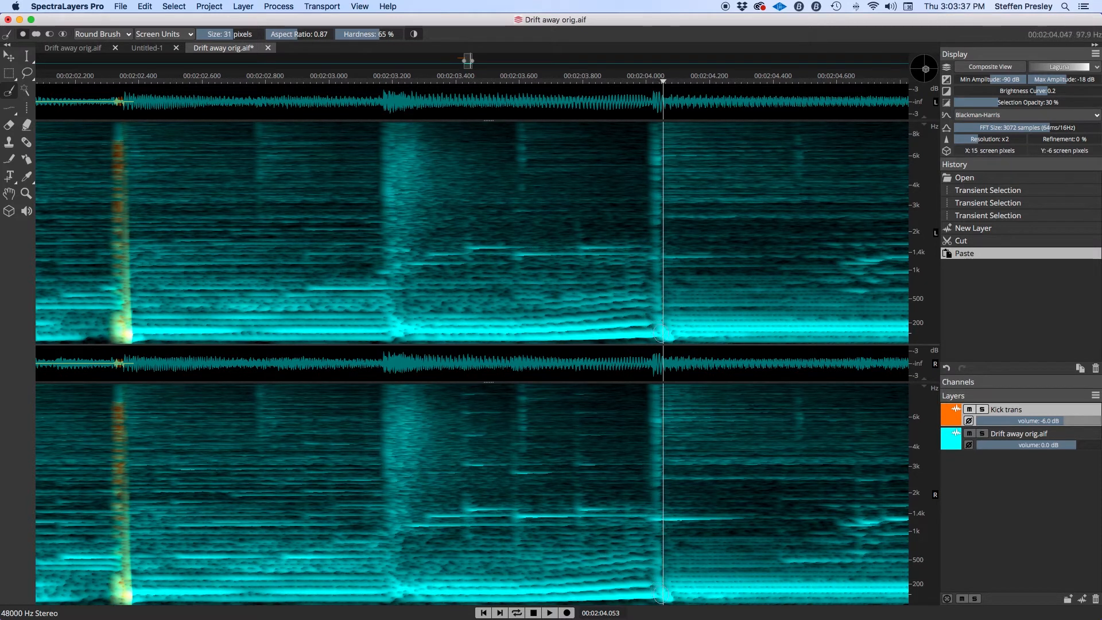
{"action": "key", "text": "Down"}
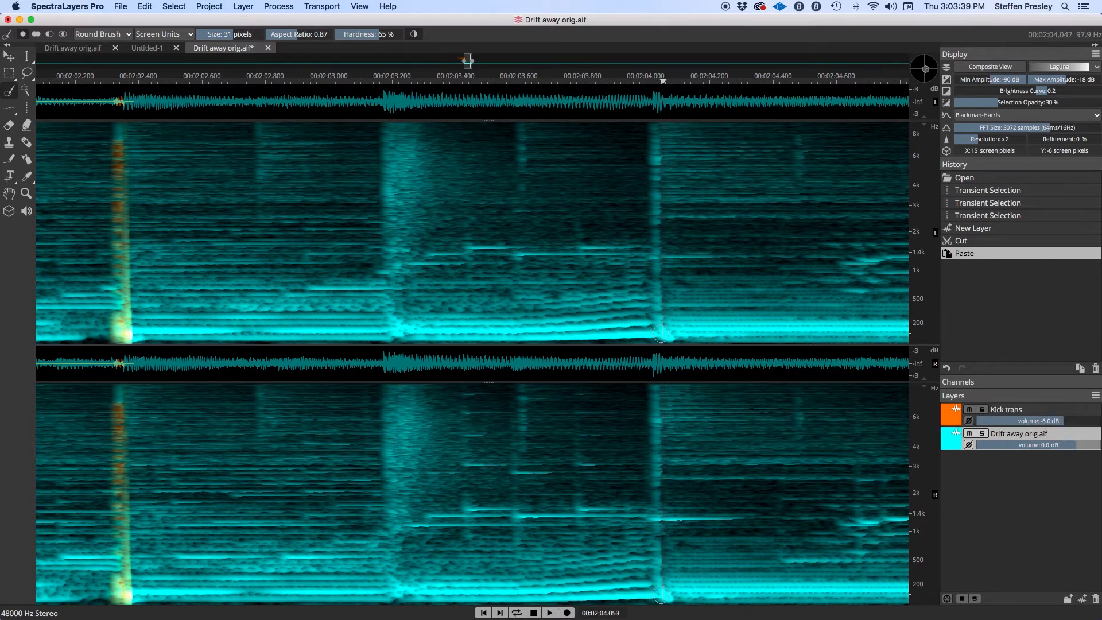
{"action": "left_click_drag", "start_coordinate": [662, 333], "coordinate": [663, 333]}
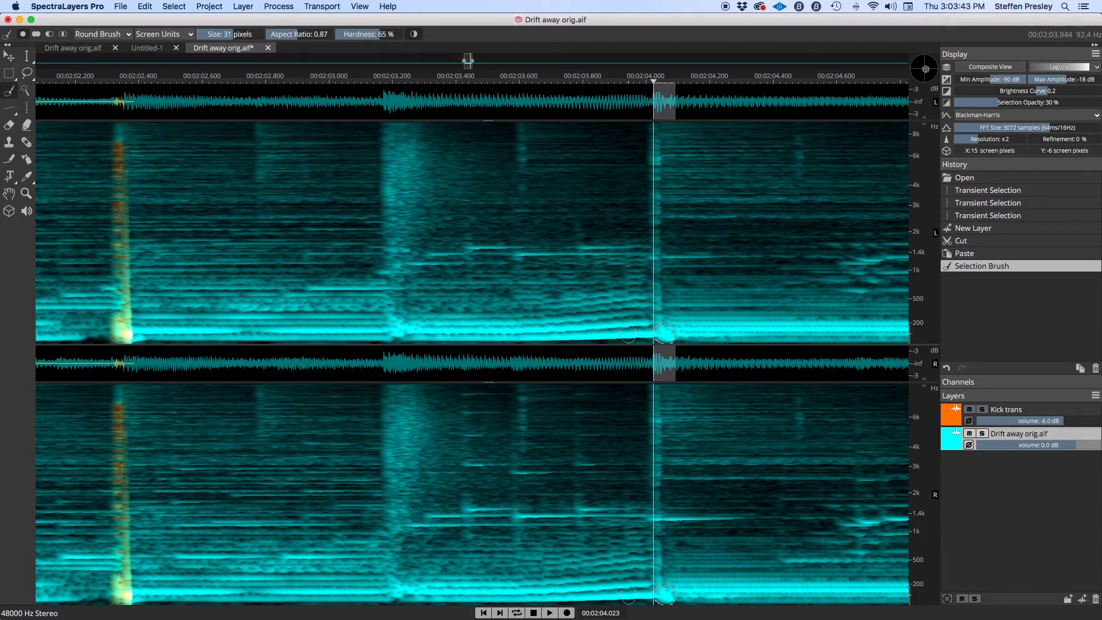
Step: Set the Selection Brush to add its strokes to the existing low-end kick selection
{"action": "left_click", "coordinate": [35, 36]}
{"action": "scroll", "coordinate": [553, 297], "scroll_direction": "up", "scroll_amount": 2}
{"action": "scroll", "coordinate": [552, 296], "scroll_direction": "down", "scroll_amount": 2}
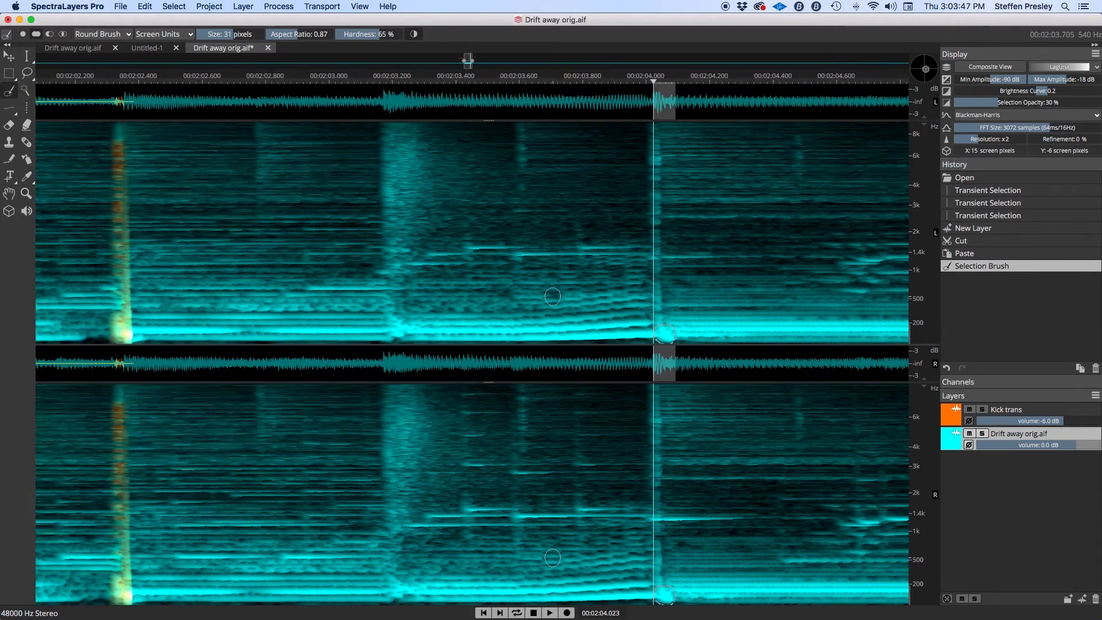
{"action": "scroll", "coordinate": [553, 297], "scroll_direction": "down", "scroll_amount": 3}
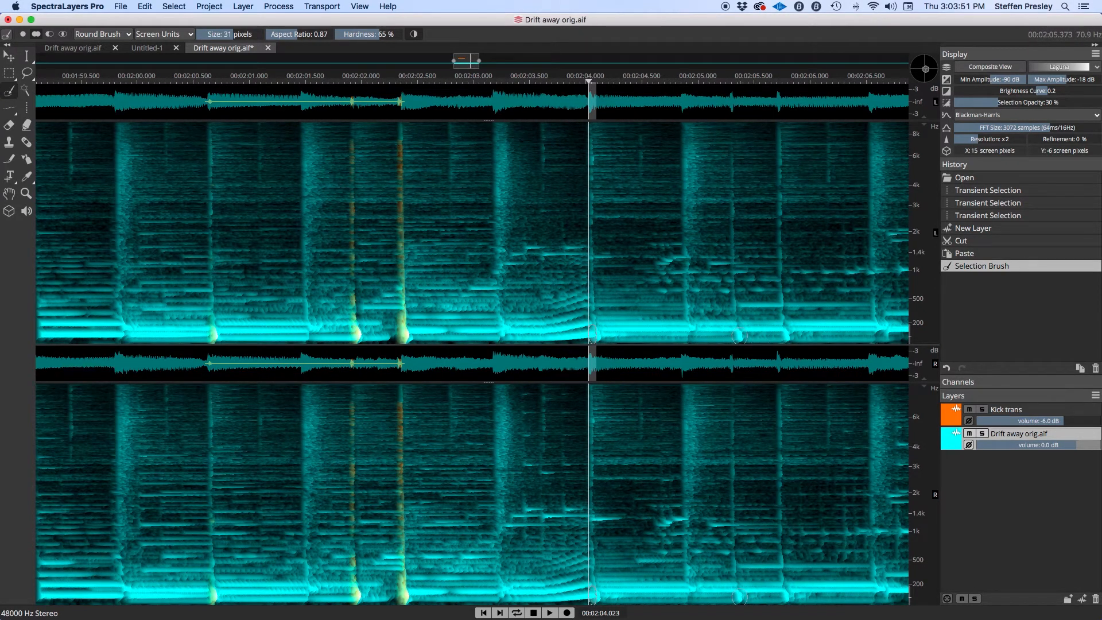
{"action": "left_click_drag", "start_coordinate": [592, 597], "coordinate": [739, 596]}
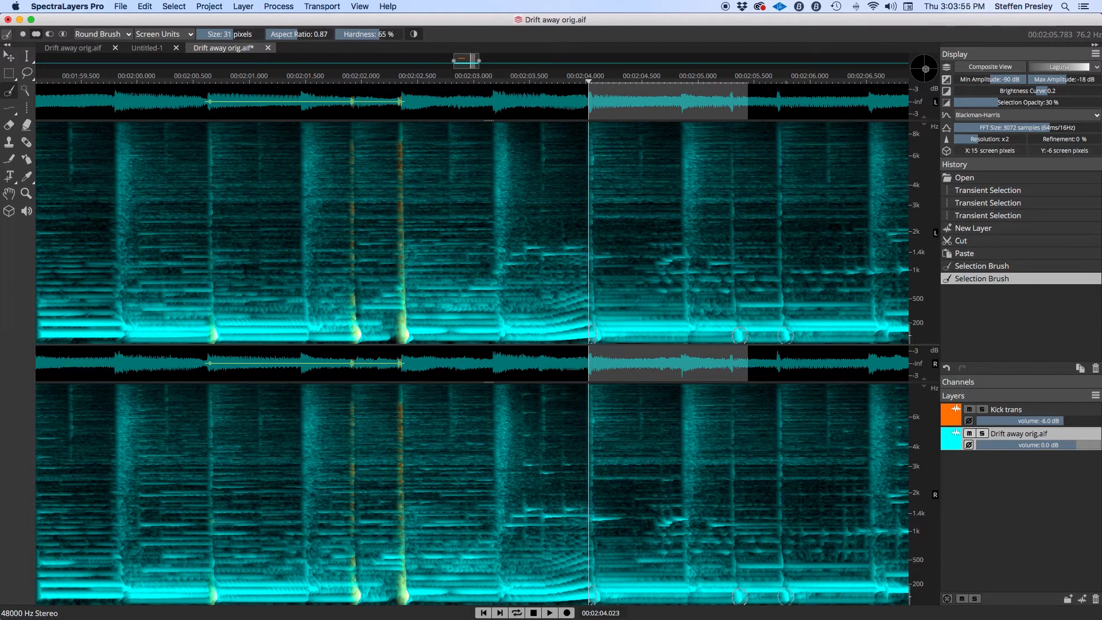
{"action": "left_click", "coordinate": [784, 597]}
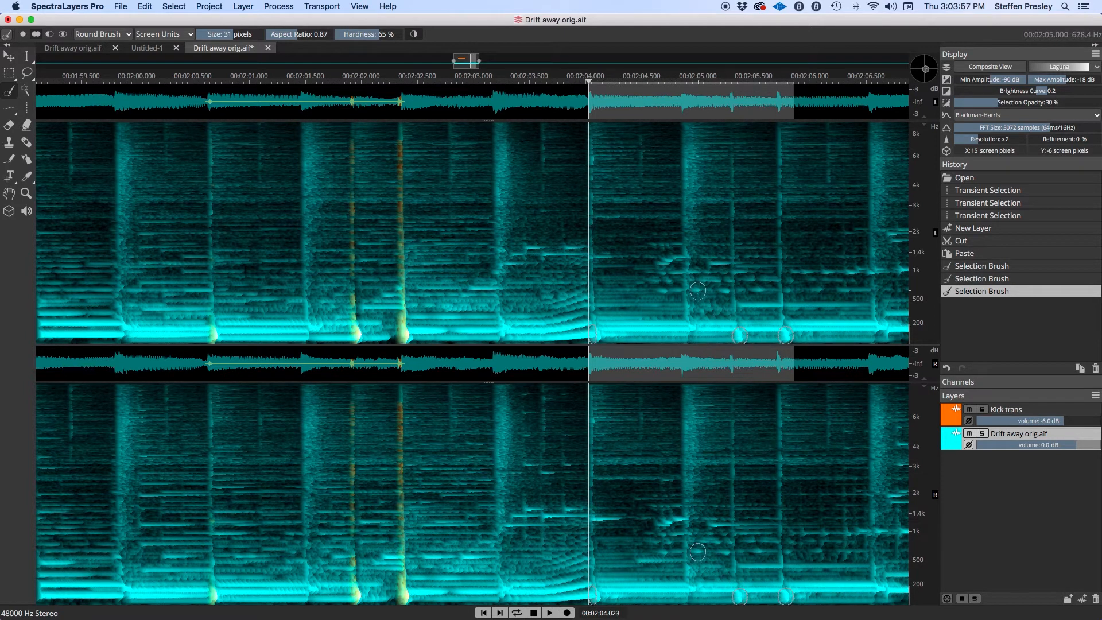
{"action": "key", "text": "super+z"}
{"action": "key", "text": "super+z"}
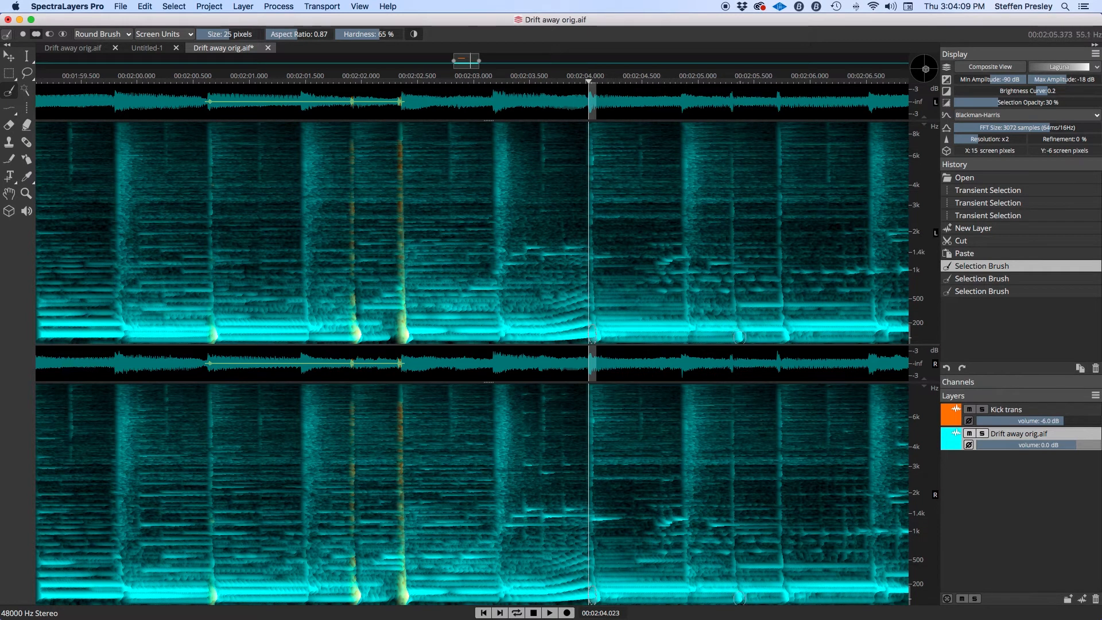
Step: Add the kick lows at about 2:05.4 and 2:05.8 to the selection with a 25-pixel brush, and cut and paste the selection to a new layer
{"action": "left_click", "coordinate": [738, 335]}
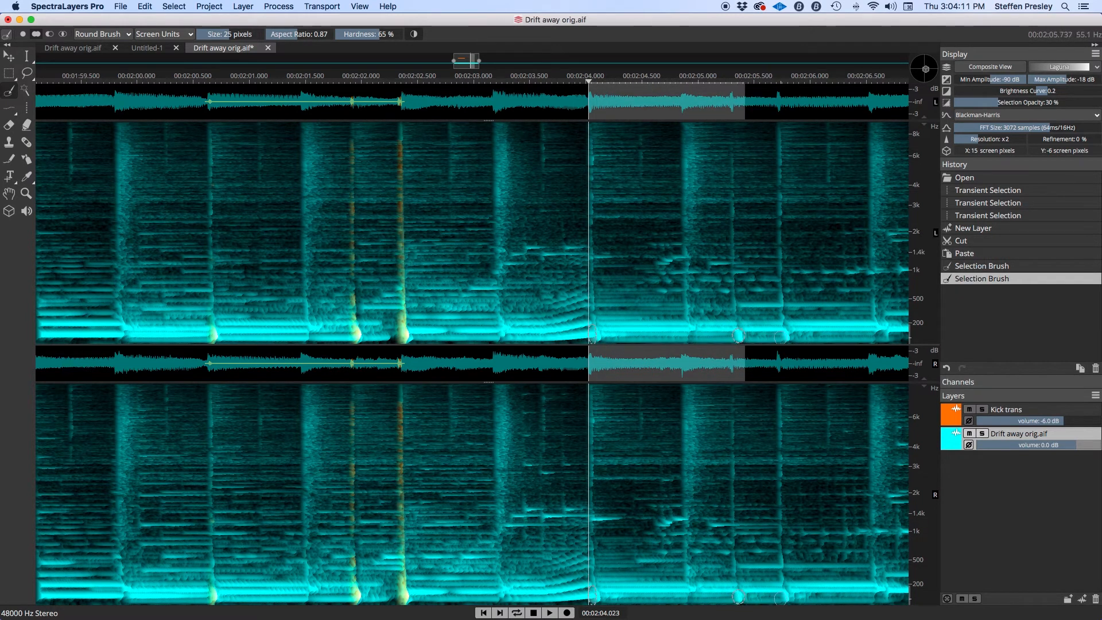
{"action": "left_click", "coordinate": [785, 336]}
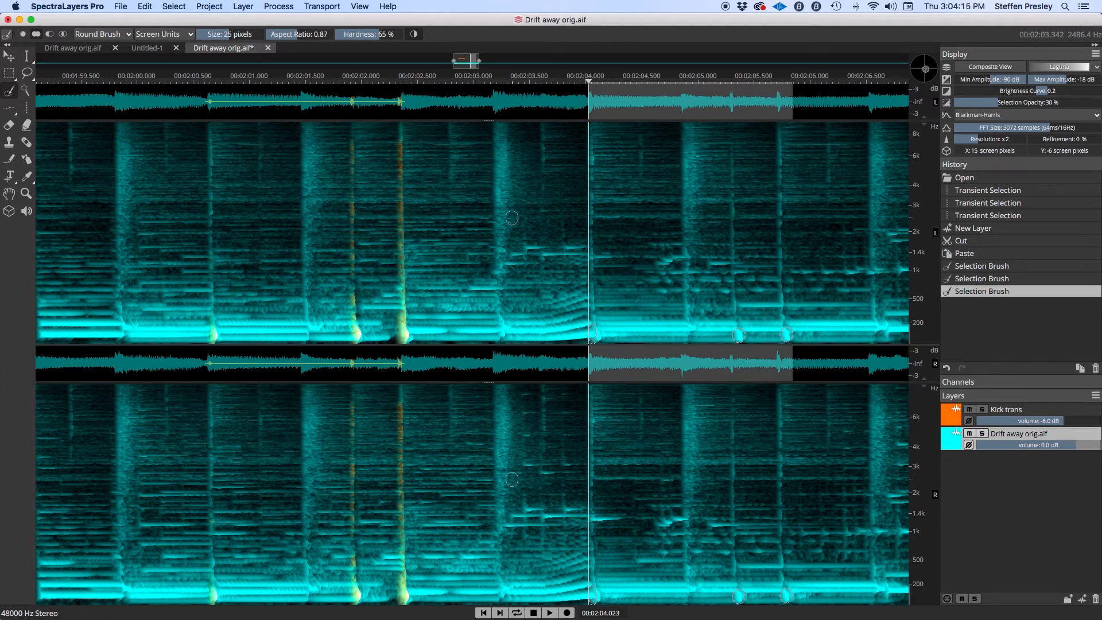
{"action": "left_click", "coordinate": [144, 7]}
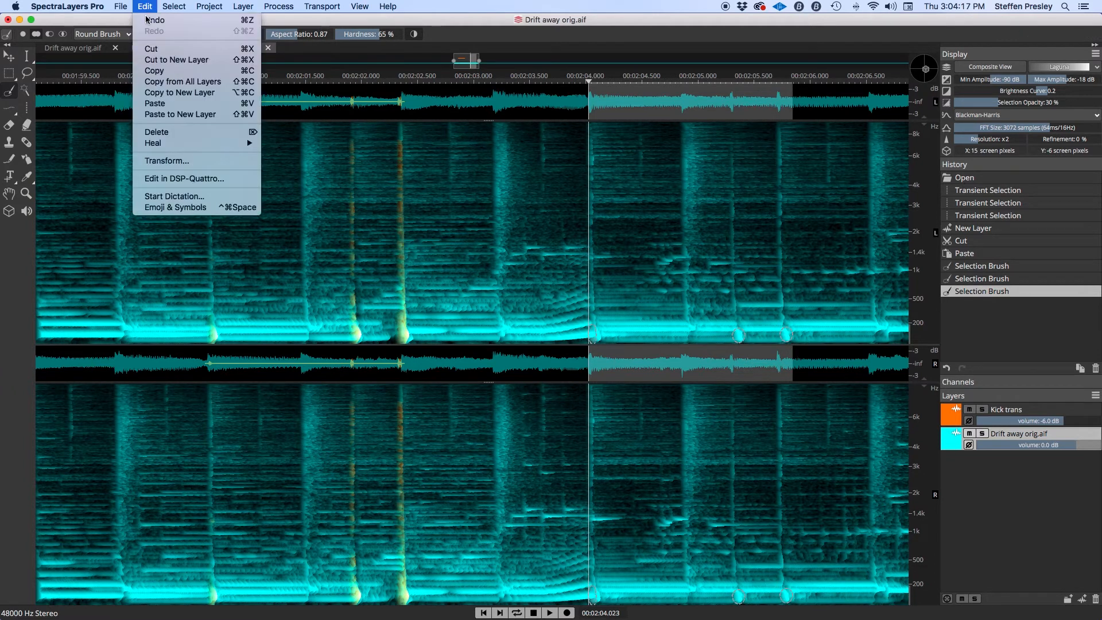
{"action": "left_click", "coordinate": [160, 49]}
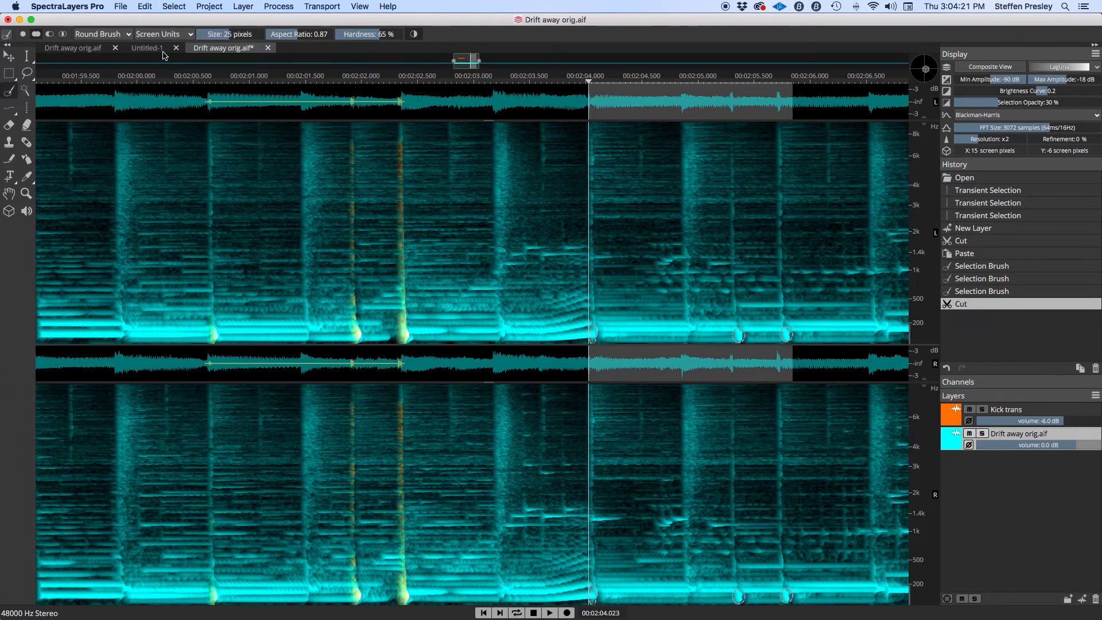
{"action": "left_click", "coordinate": [144, 6]}
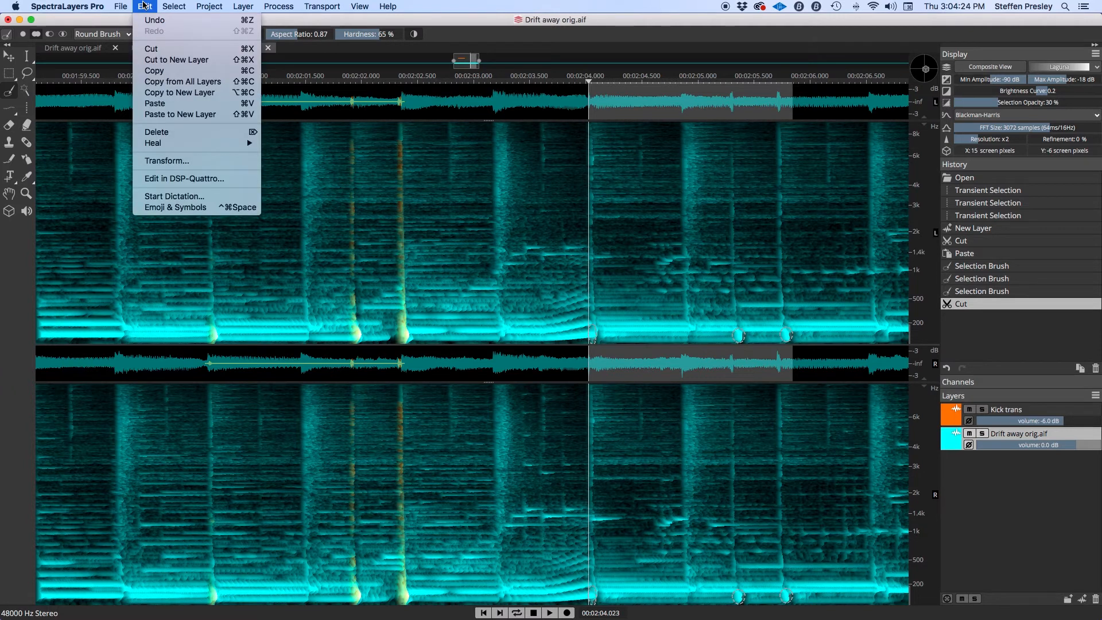
{"action": "left_click", "coordinate": [186, 115]}
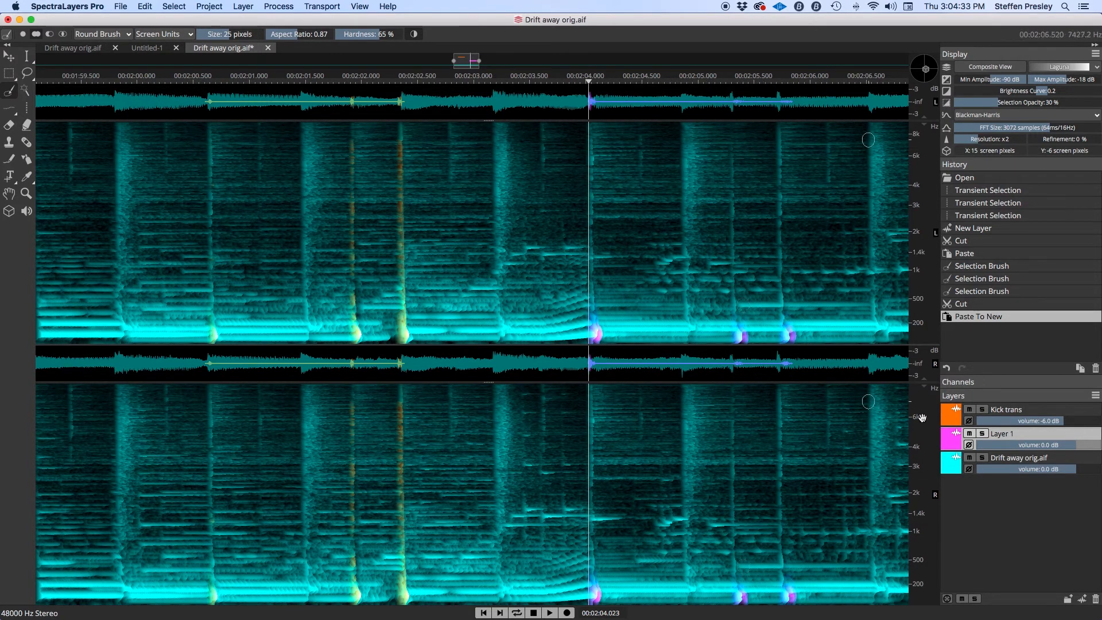
Step: Colour the new kick layer yellow and lower its volume to -5.0 dB
{"action": "left_click", "coordinate": [958, 442]}
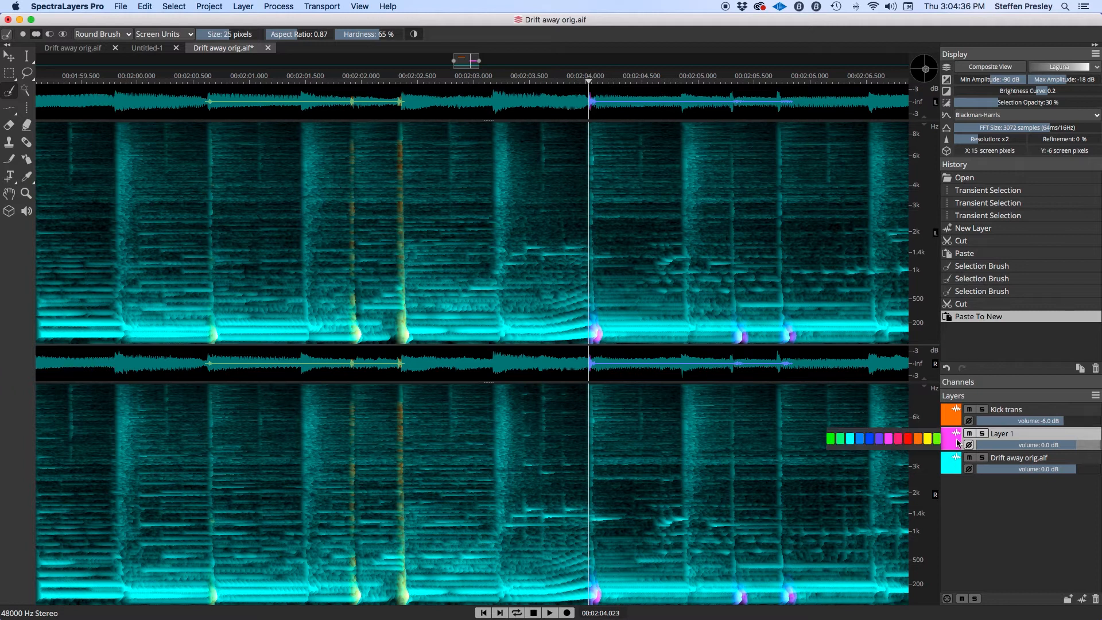
{"action": "left_click", "coordinate": [928, 440]}
{"action": "key", "text": "space"}
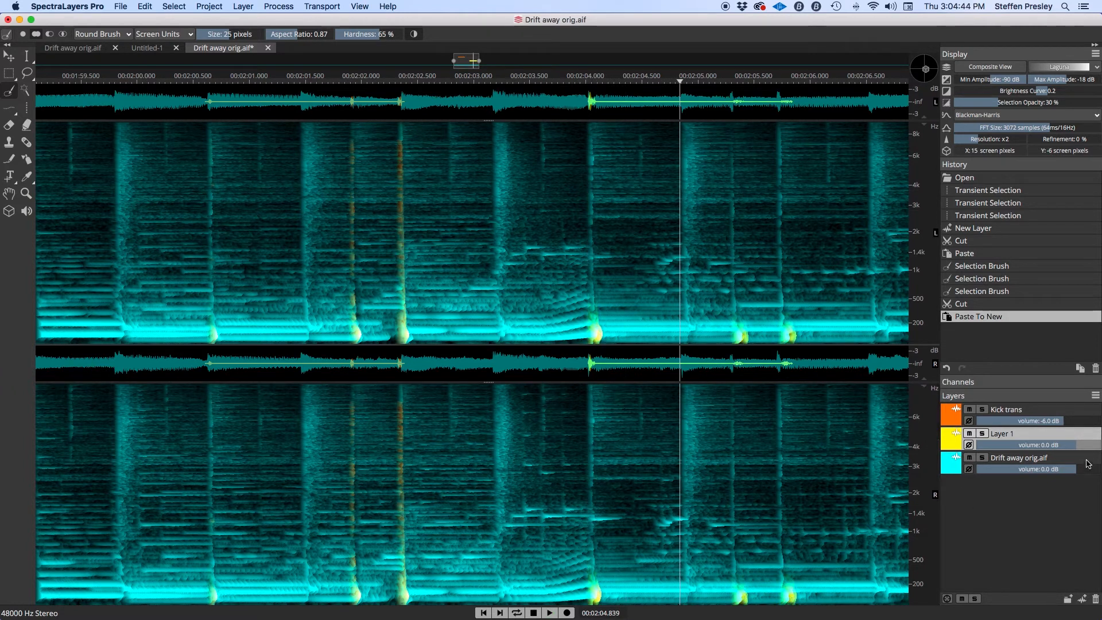
{"action": "left_click_drag", "start_coordinate": [1073, 446], "coordinate": [1036, 440]}
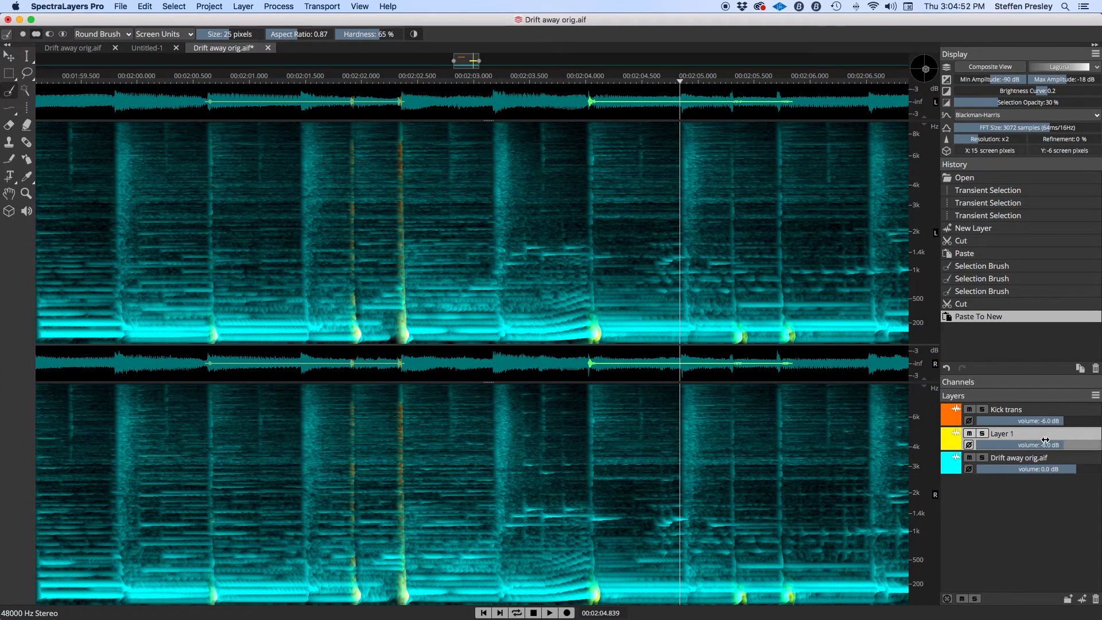
{"action": "left_click_drag", "start_coordinate": [1063, 444], "coordinate": [1069, 444]}
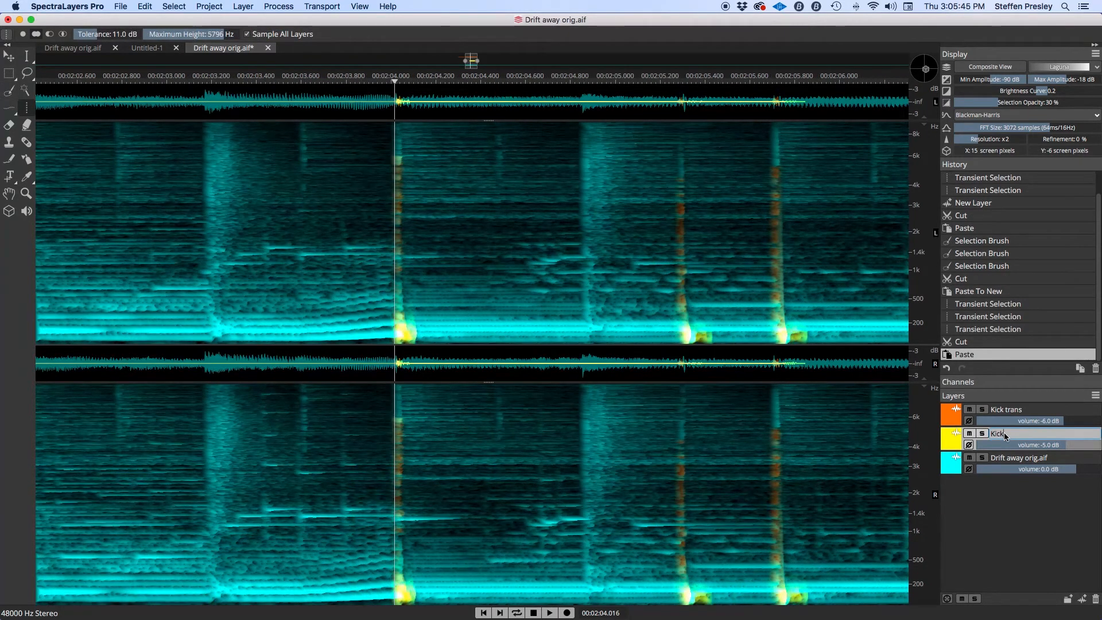
Step: Name the yellow layer Kick, audition it in solo together with Kick trans, and release both solos
{"action": "key", "text": "Return"}
{"action": "left_click", "coordinate": [983, 434]}
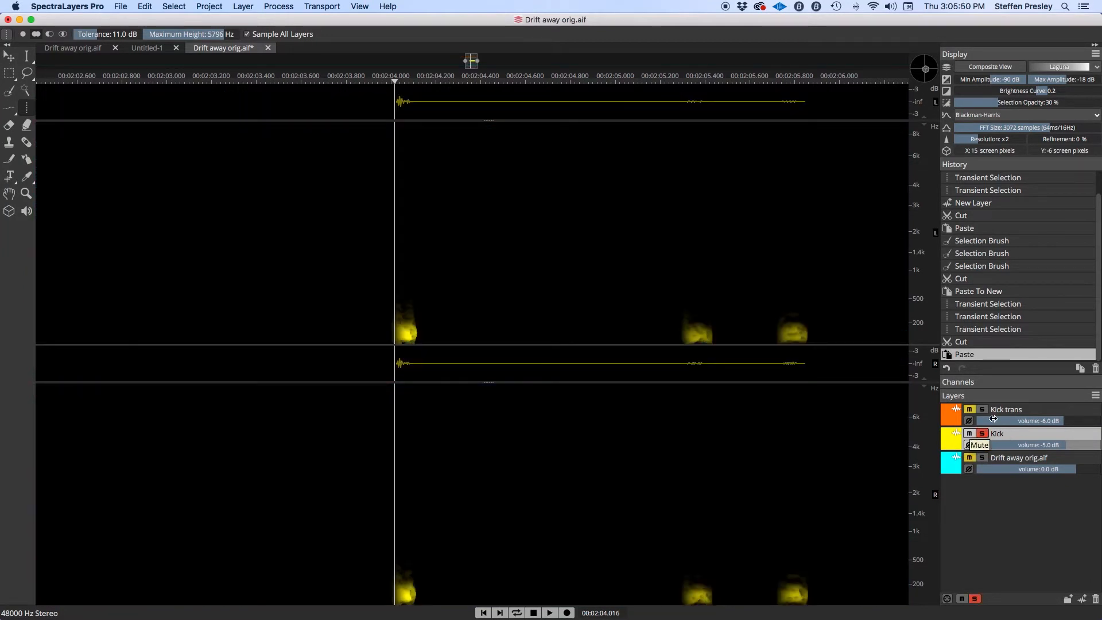
{"action": "left_click", "coordinate": [986, 409]}
{"action": "key", "text": "space"}
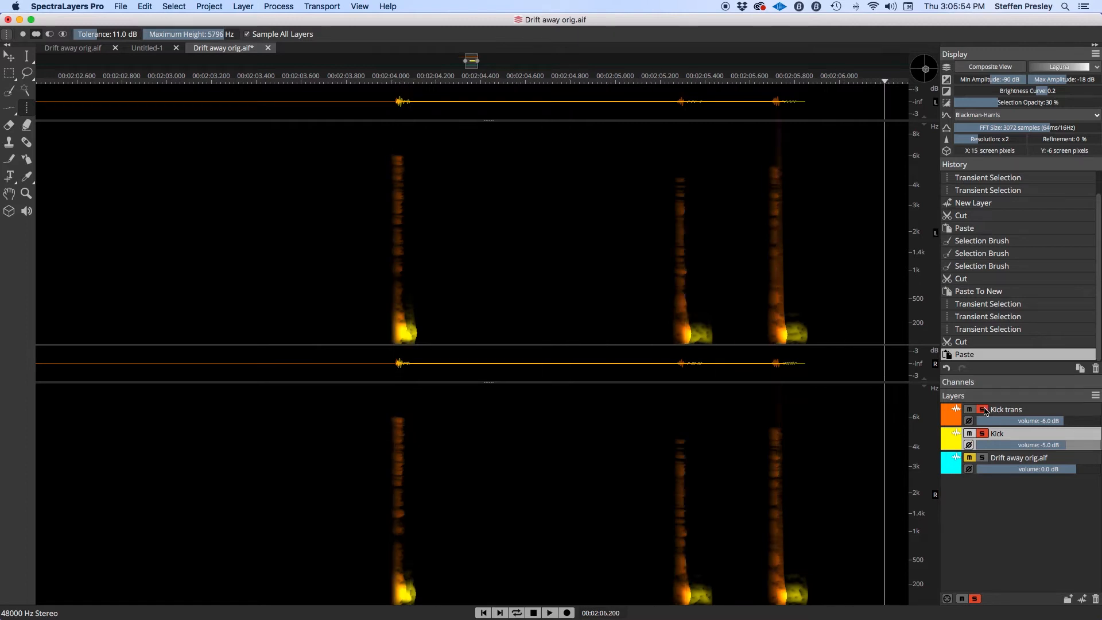
{"action": "left_click", "coordinate": [982, 434]}
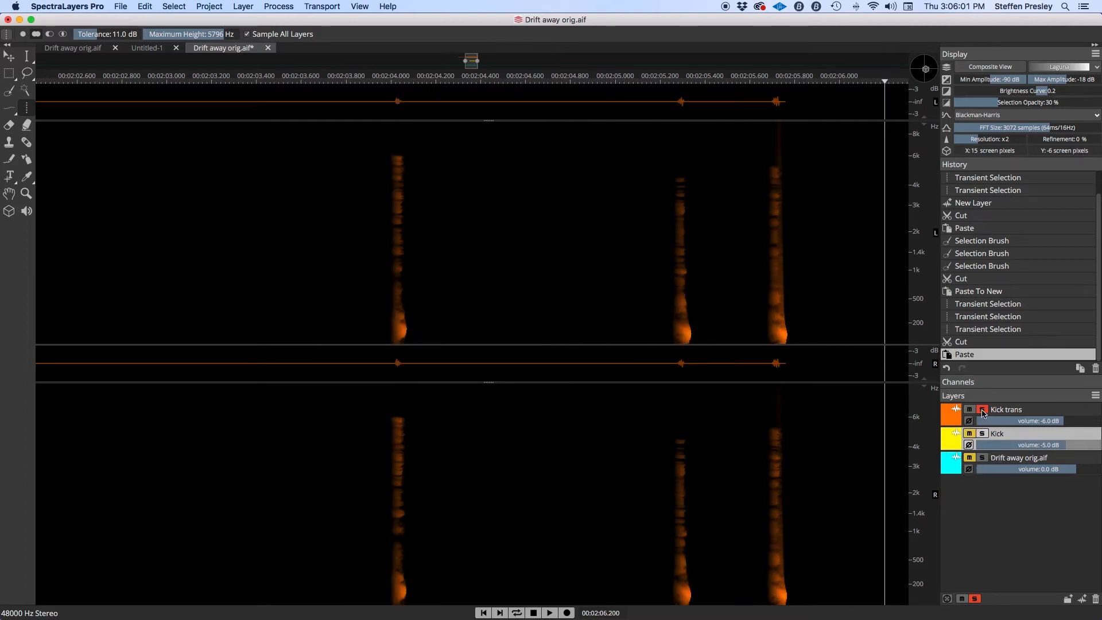
{"action": "left_click", "coordinate": [982, 410]}
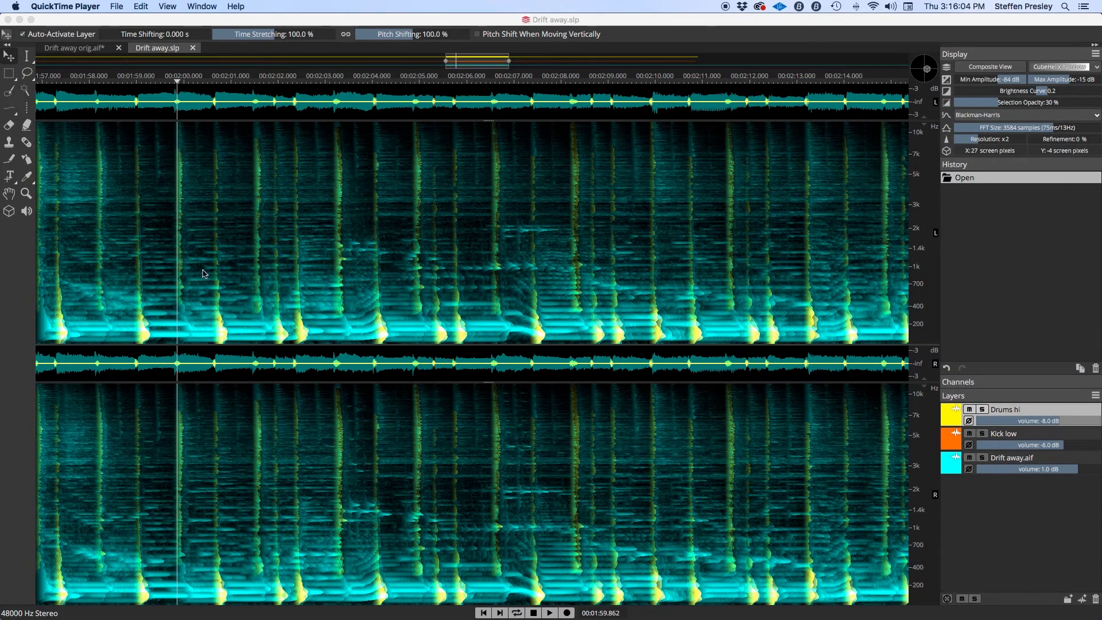
Step: Play the Drift away.slp project from about 1:59.9 to hear the song with its separated drum layers
{"action": "left_click", "coordinate": [549, 613]}
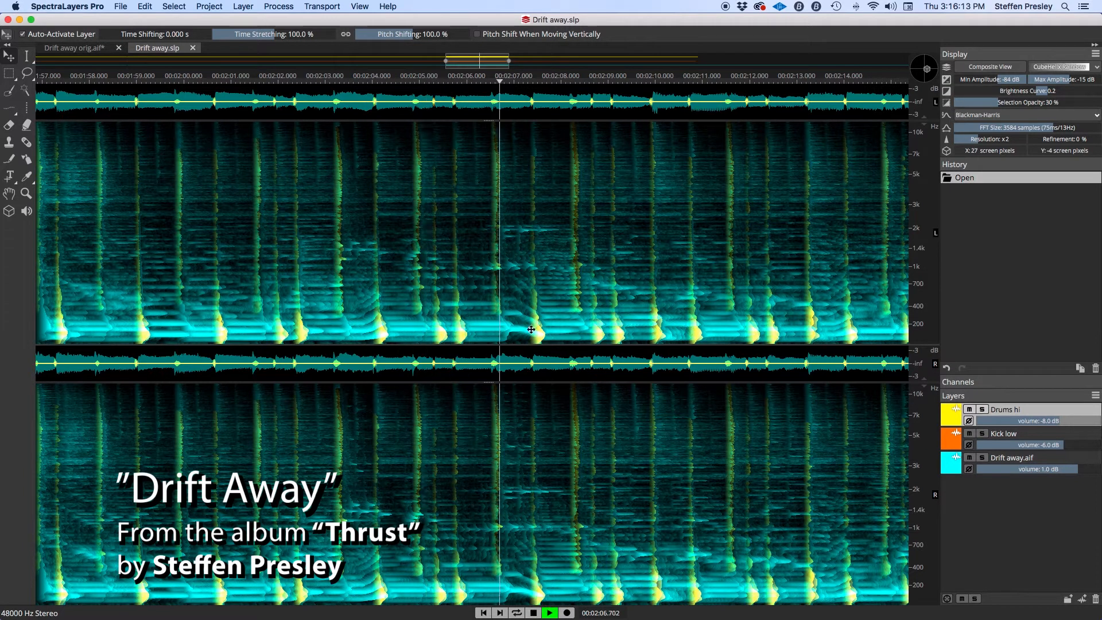
{"action": "scroll", "coordinate": [530, 329], "scroll_direction": "up", "scroll_amount": 6}
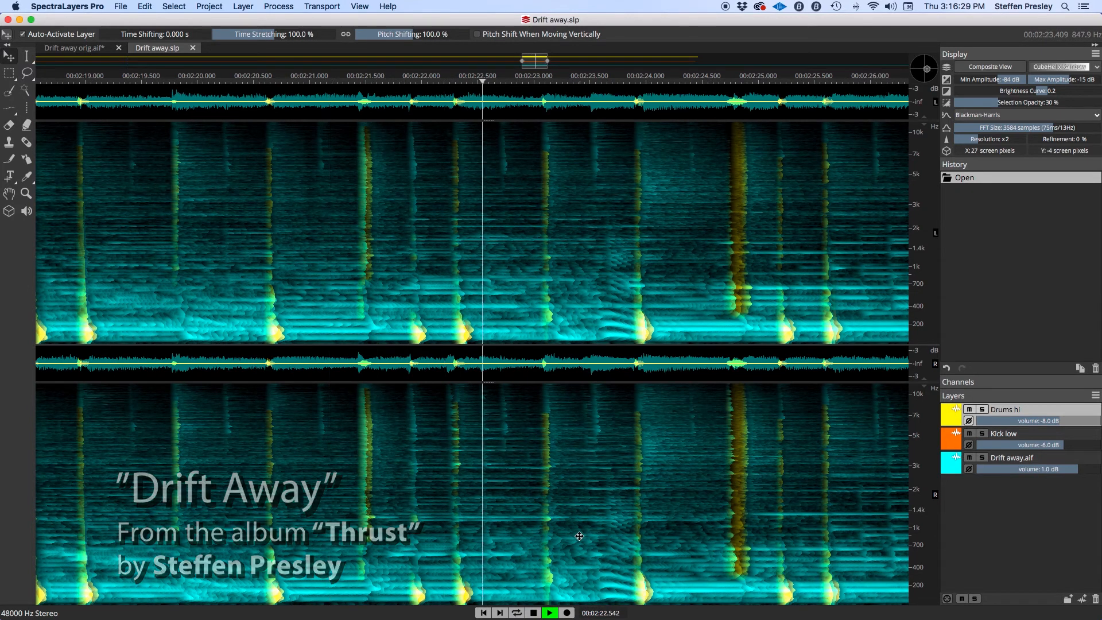
{"action": "key", "text": "space"}
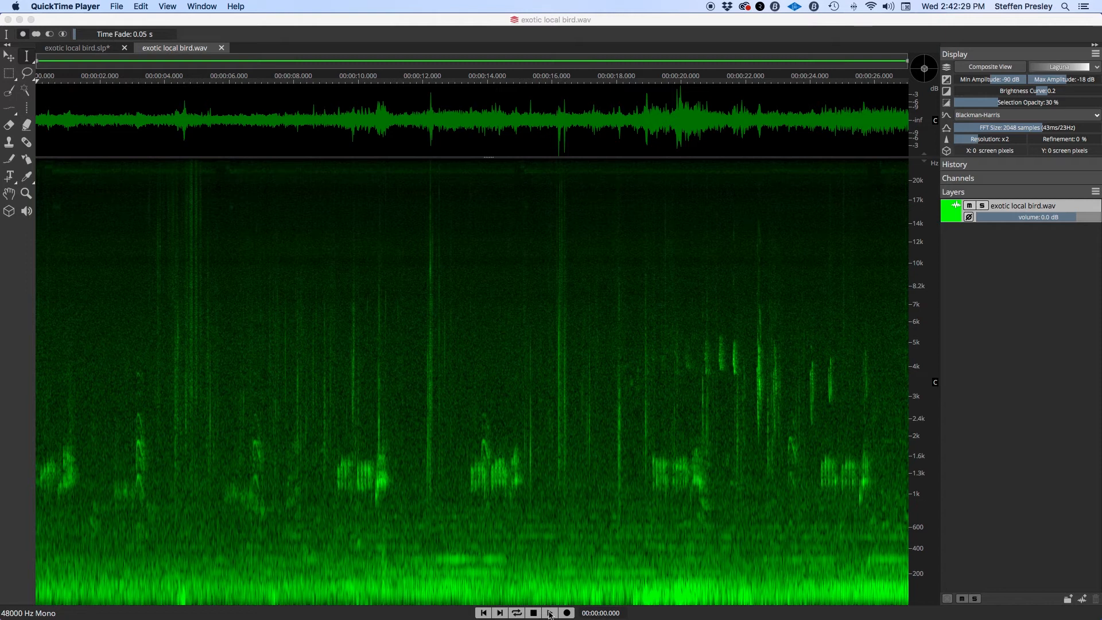
Step: Listen to the exotic local bird.wav recording from its start to judge the background noise
{"action": "left_click", "coordinate": [550, 613]}
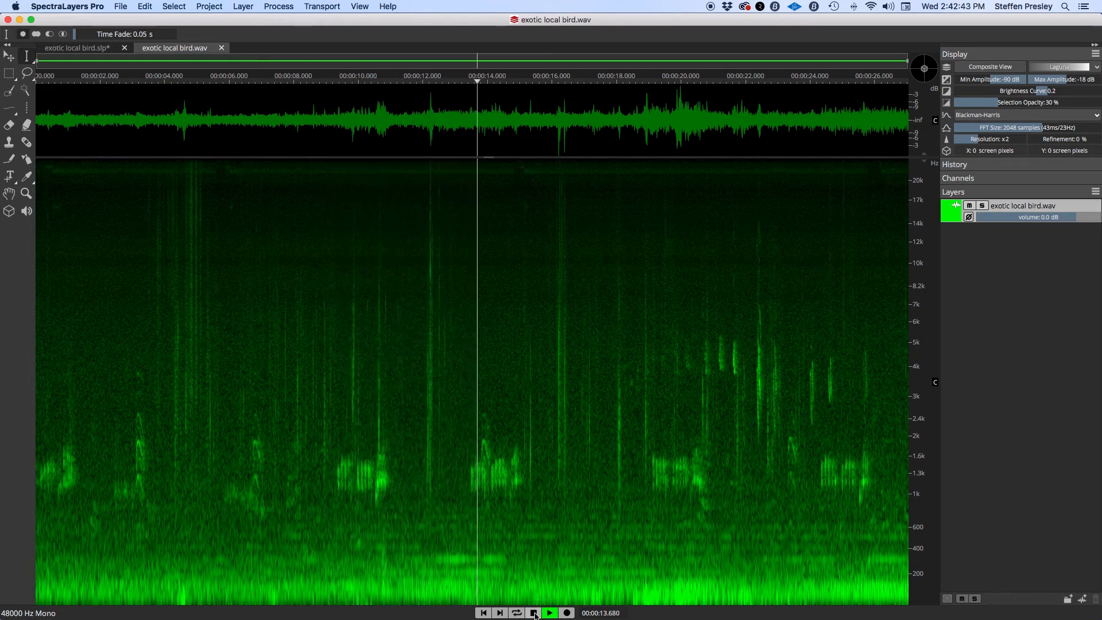
{"action": "left_click", "coordinate": [535, 614]}
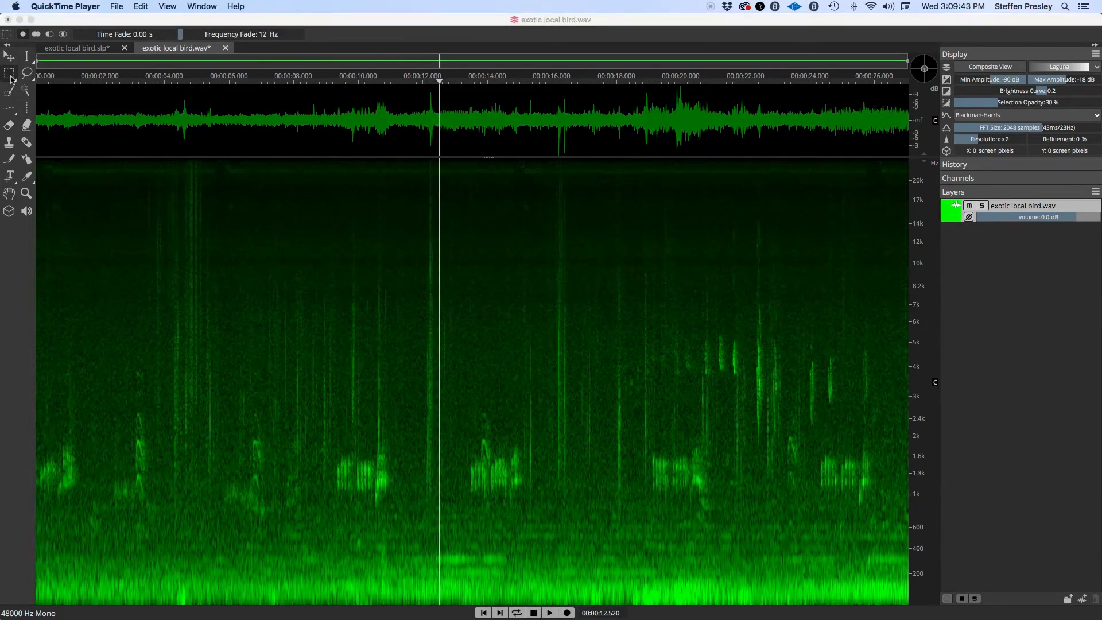
Step: Select the noise-only stretch from about 12.6 to 13.4 s across the spectrum, register it as the noise profile, and clear the selection
{"action": "left_click", "coordinate": [9, 74]}
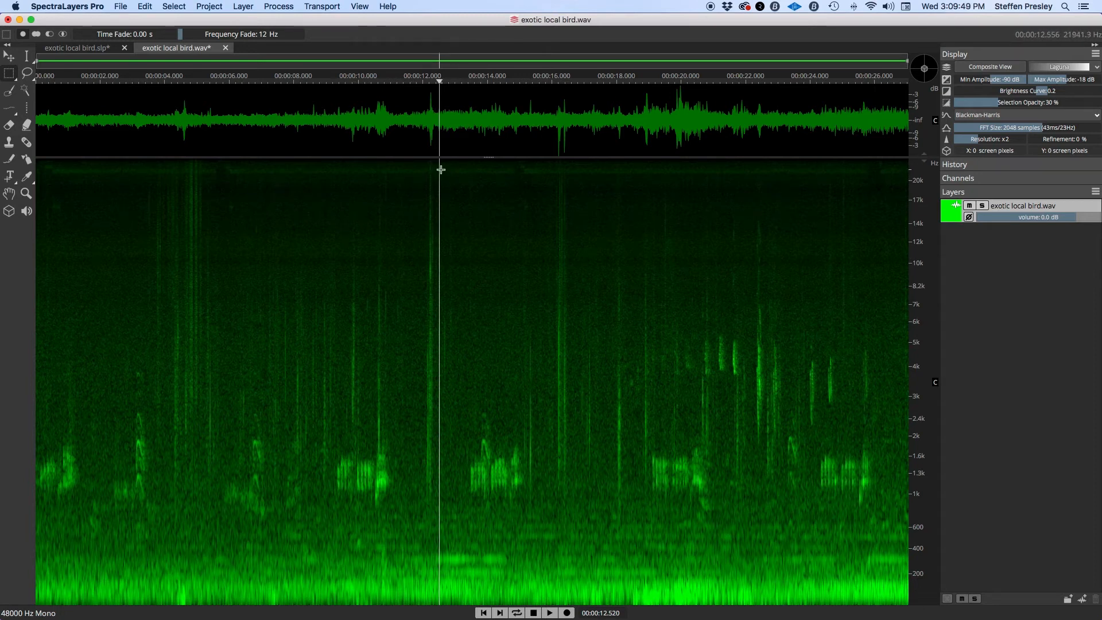
{"action": "left_click_drag", "start_coordinate": [440, 167], "coordinate": [469, 603]}
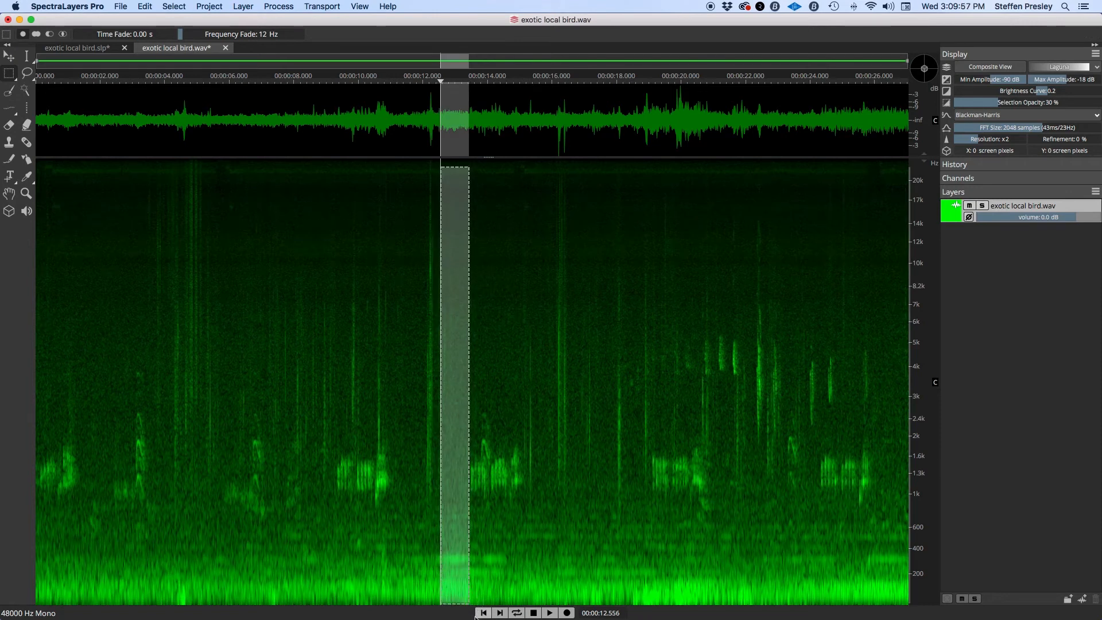
{"action": "left_click", "coordinate": [274, 8]}
{"action": "mouse_move", "coordinate": [288, 54]}
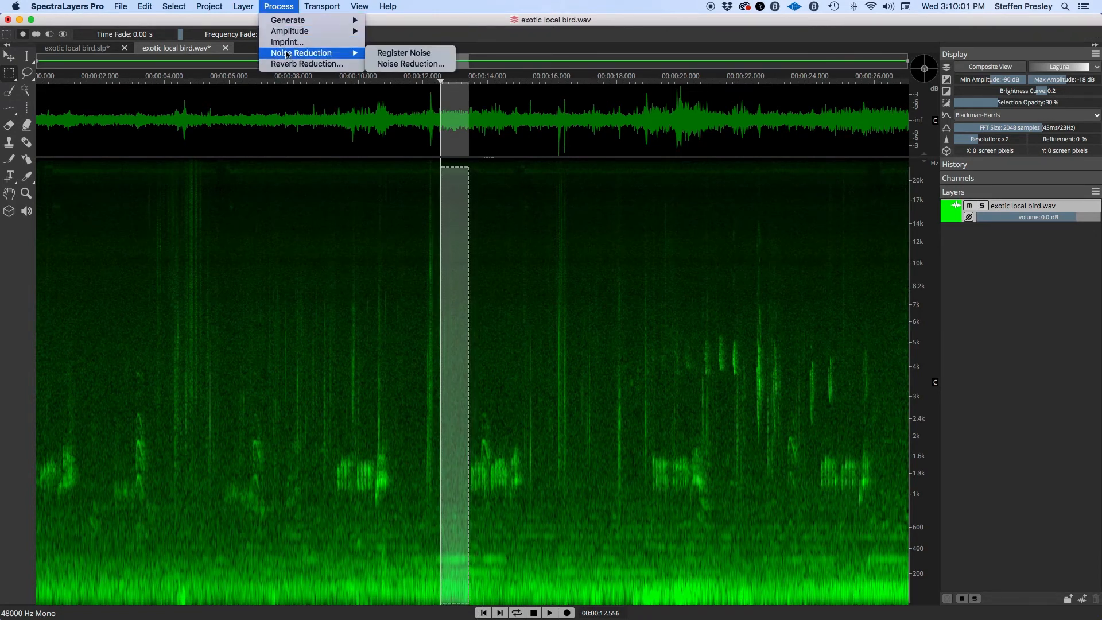
{"action": "left_click", "coordinate": [379, 53]}
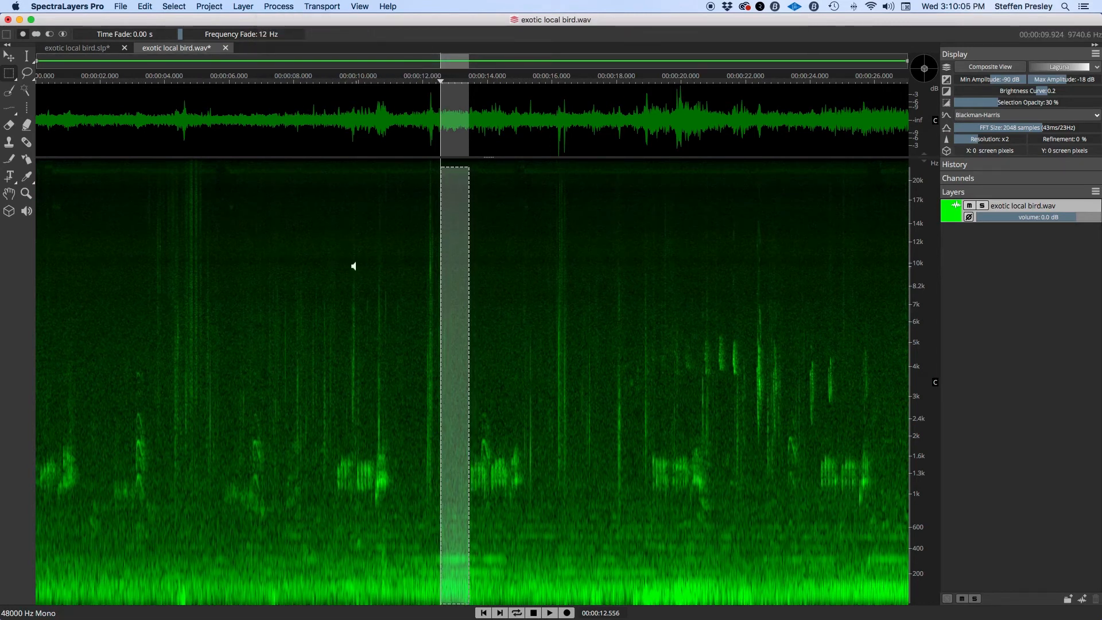
{"action": "key", "text": "super+d"}
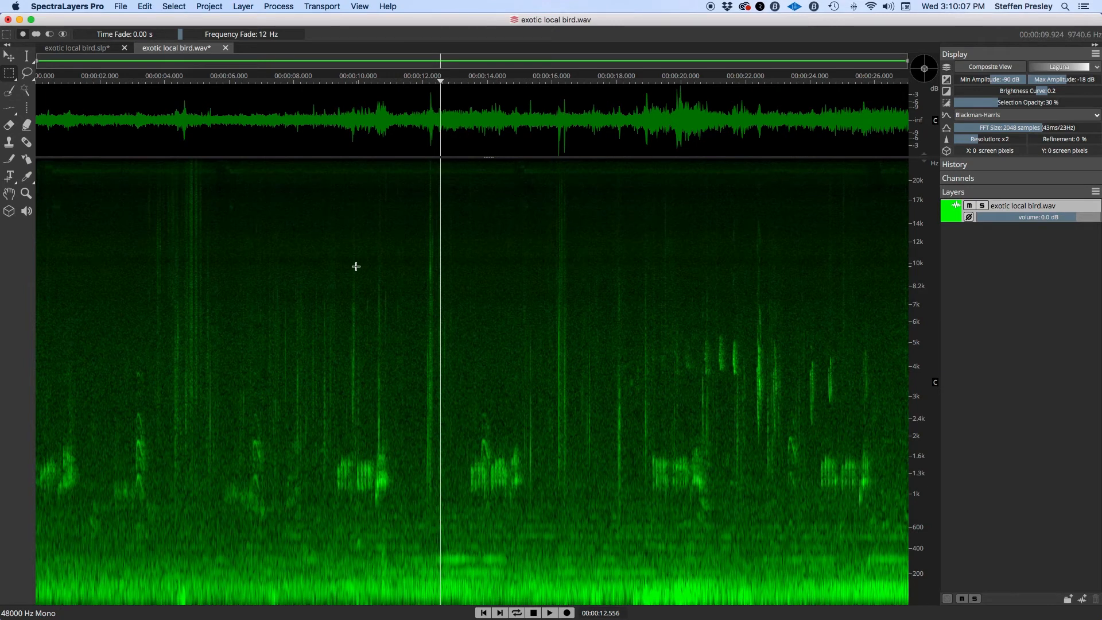
Step: Open Noise Reduction for the bird recording, set the Reduction Ratio to 100%, and preview the result
{"action": "left_click", "coordinate": [267, 5]}
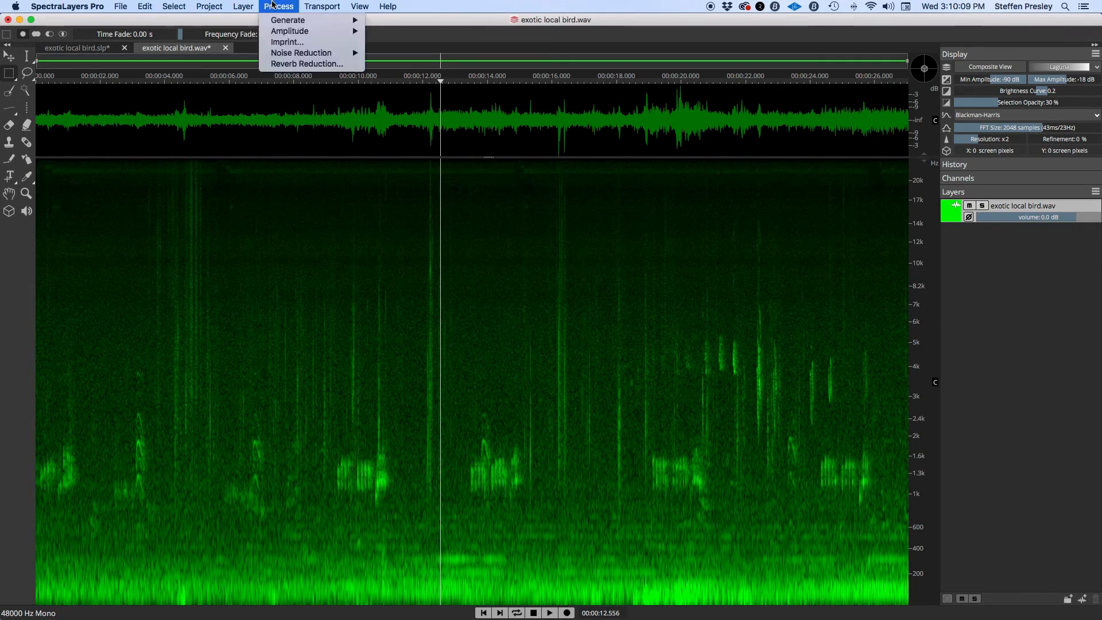
{"action": "mouse_move", "coordinate": [325, 54]}
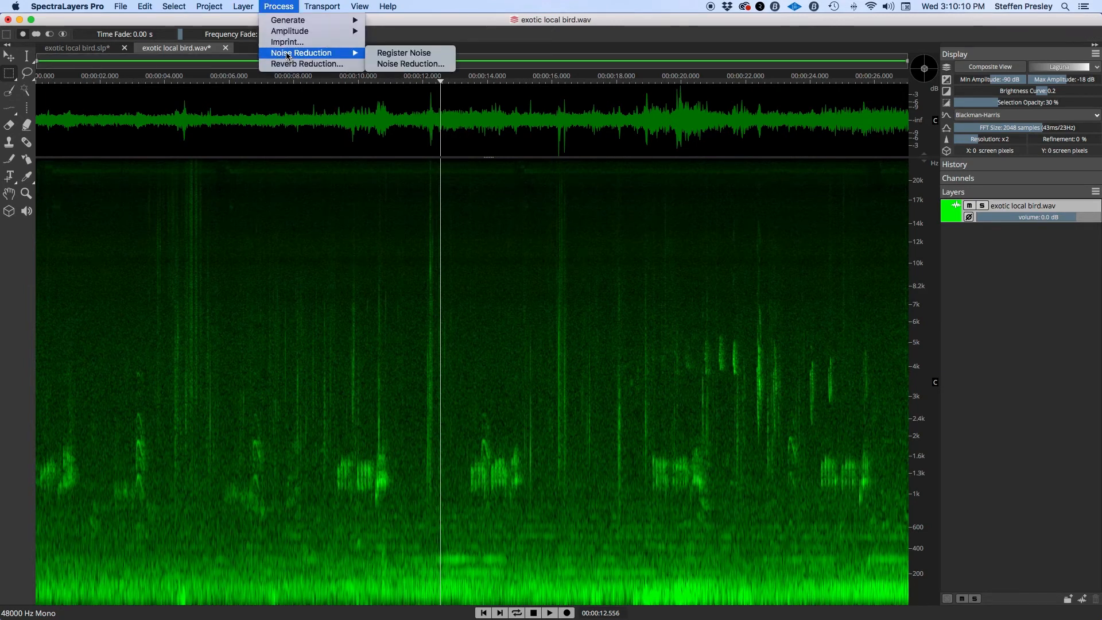
{"action": "left_click", "coordinate": [390, 65]}
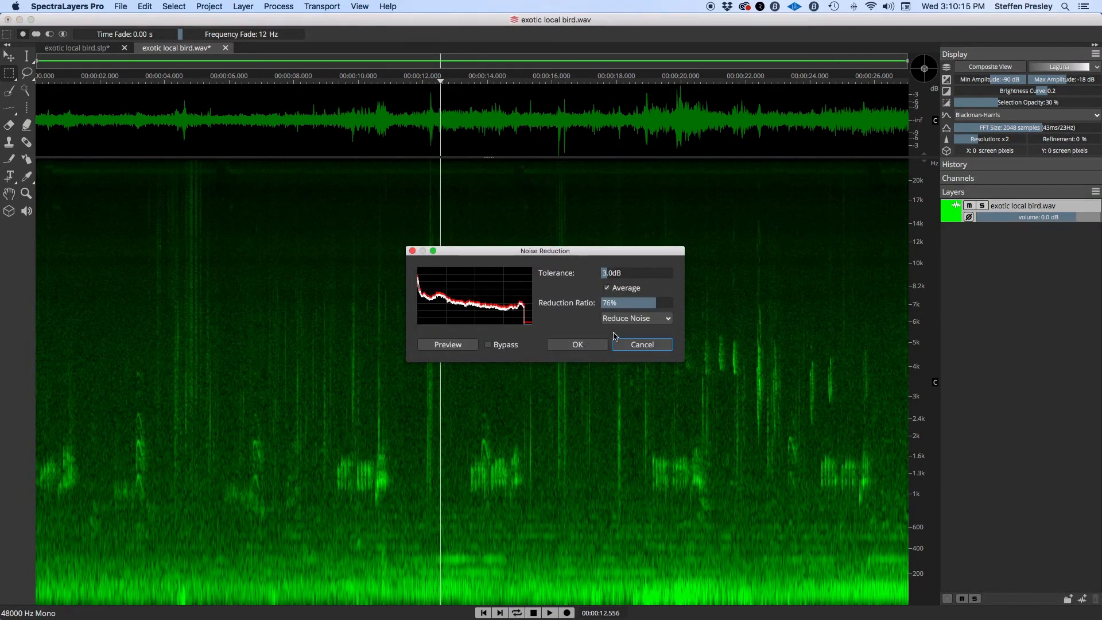
{"action": "left_click_drag", "start_coordinate": [653, 302], "coordinate": [708, 300]}
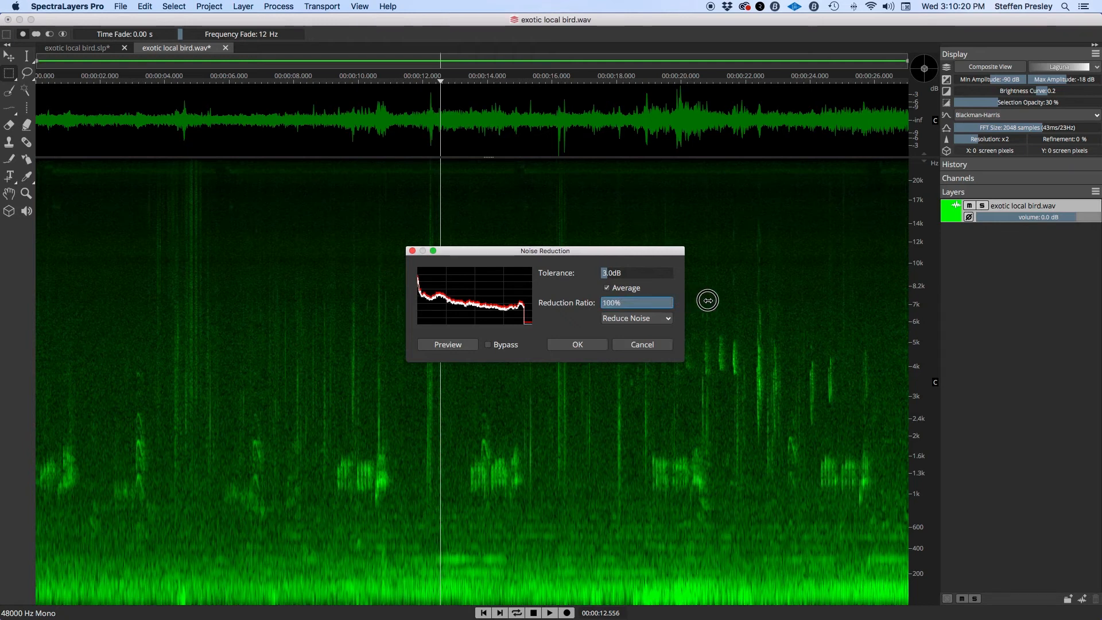
{"action": "left_click", "coordinate": [458, 345]}
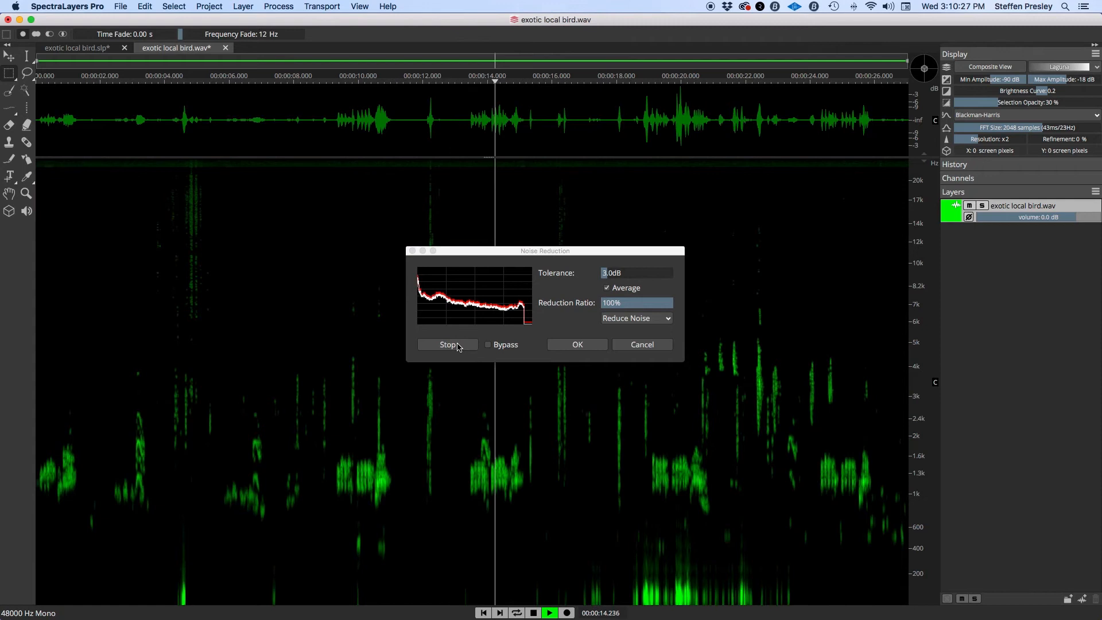
{"action": "left_click", "coordinate": [448, 344]}
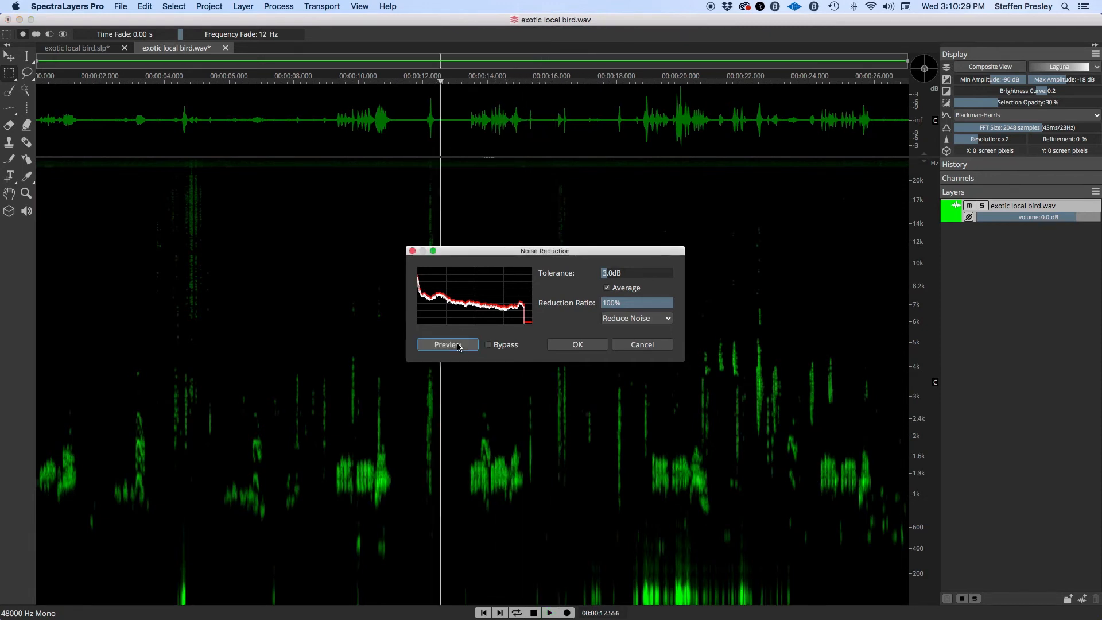
Step: Apply the noise reduction, and delete the low-frequency rumble below about 440 Hz from about 3.9 to 18 s
{"action": "left_click", "coordinate": [576, 344]}
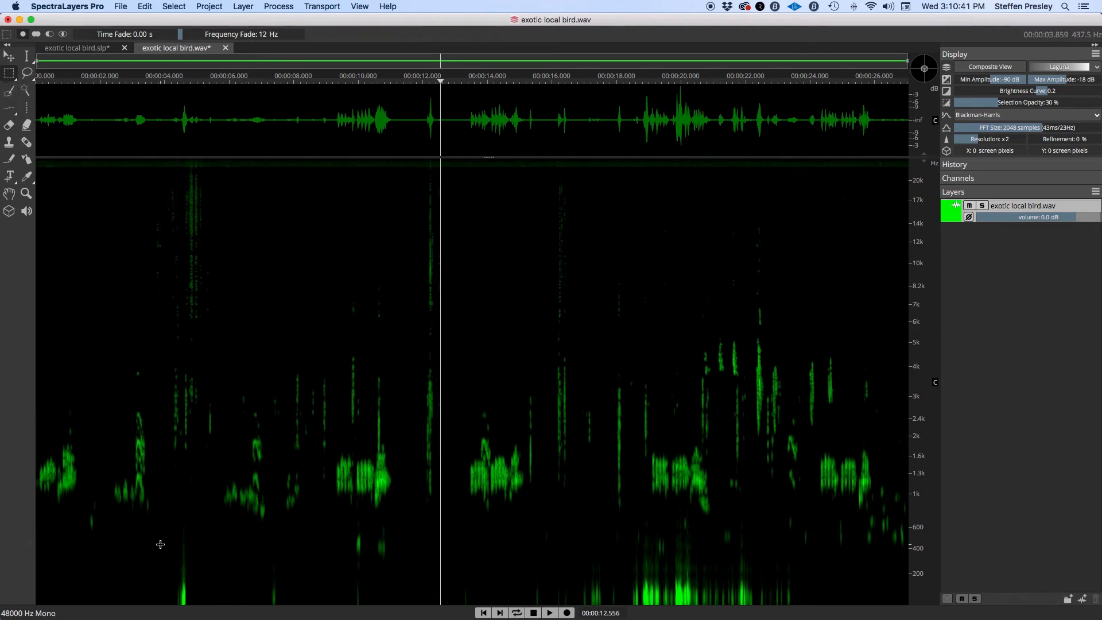
{"action": "mouse_move", "coordinate": [161, 545]}
{"action": "left_mouse_down"}
{"action": "mouse_move", "coordinate": [248, 578]}
{"action": "mouse_move", "coordinate": [412, 612]}
{"action": "mouse_move", "coordinate": [615, 610]}
{"action": "left_mouse_up"}
{"action": "key", "text": "Delete"}
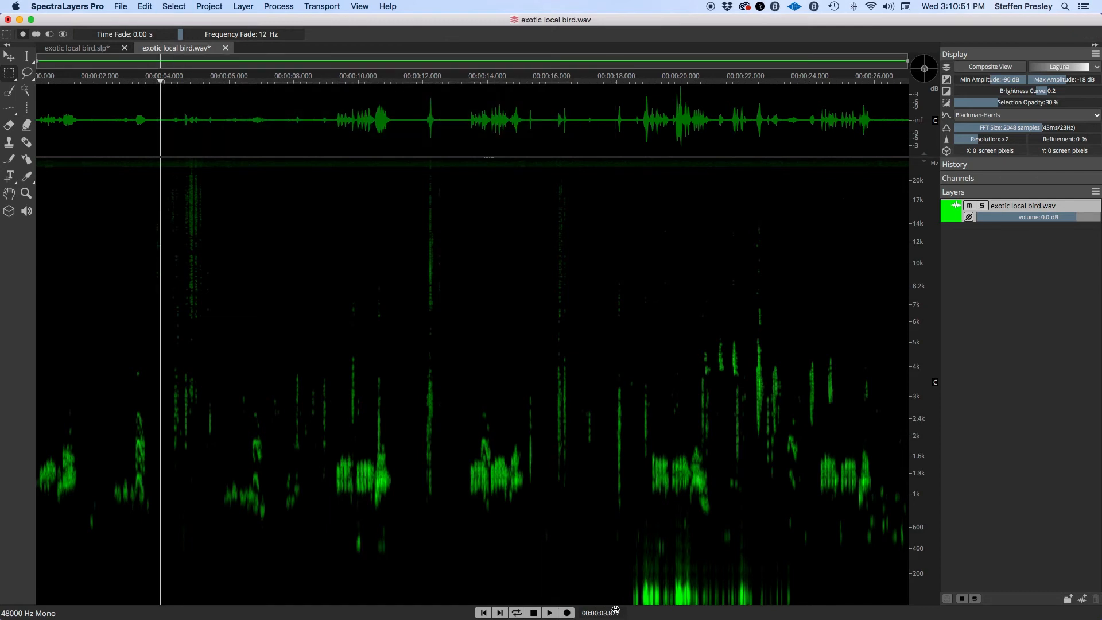
Step: Play the cleaned bird recording from near its start to about 14.1 s to check the noise and rumble removal
{"action": "left_click", "coordinate": [549, 612]}
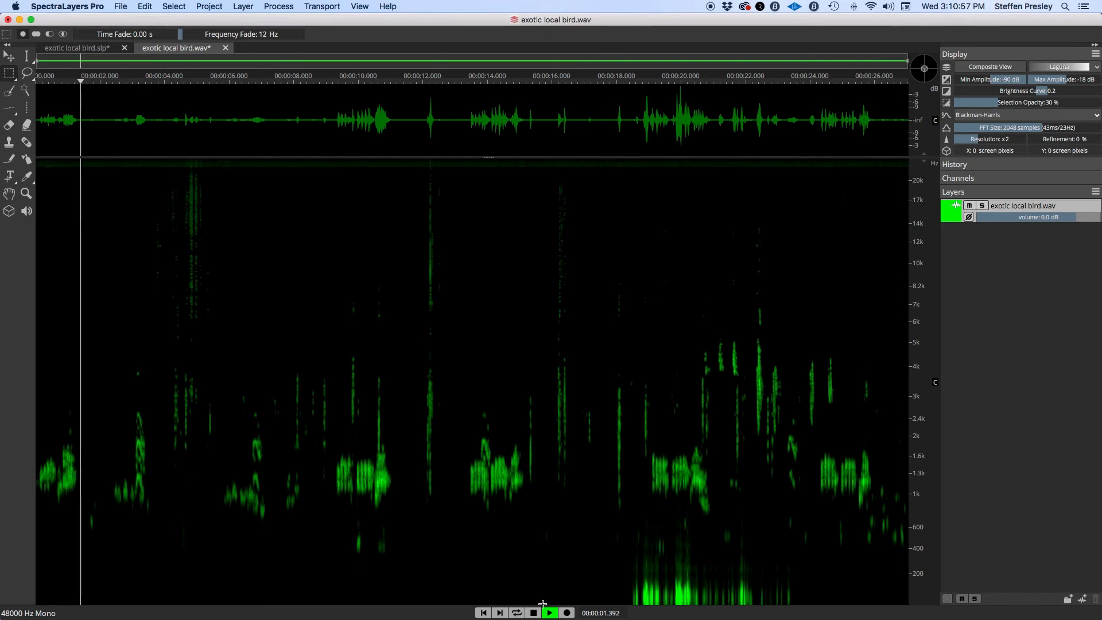
{"action": "scroll", "coordinate": [512, 532], "scroll_direction": "up", "scroll_amount": 3}
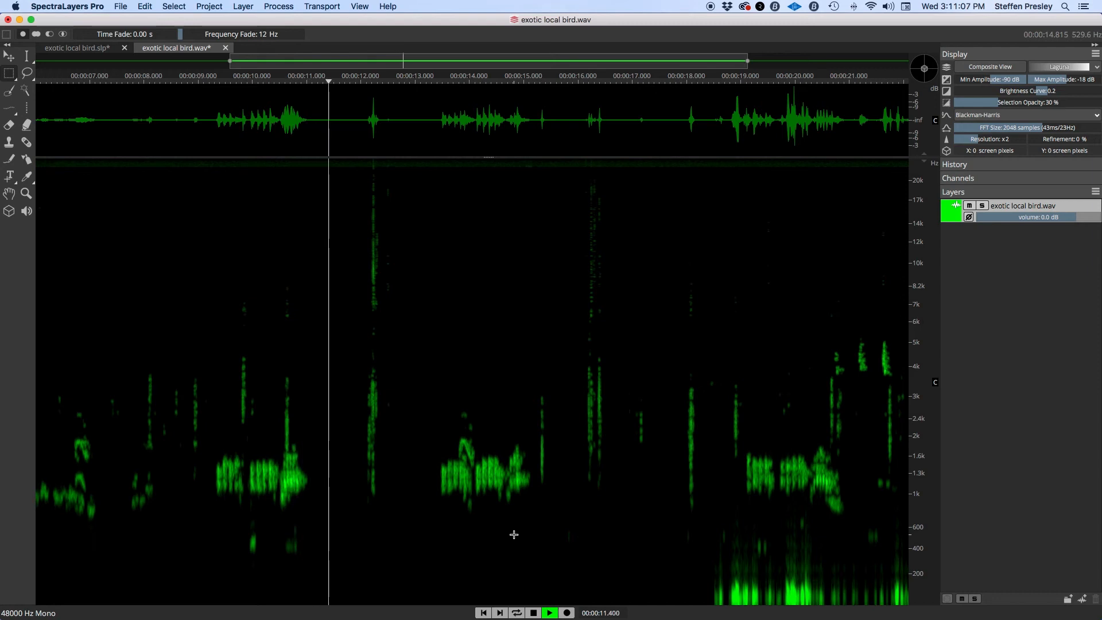
{"action": "left_click", "coordinate": [532, 613]}
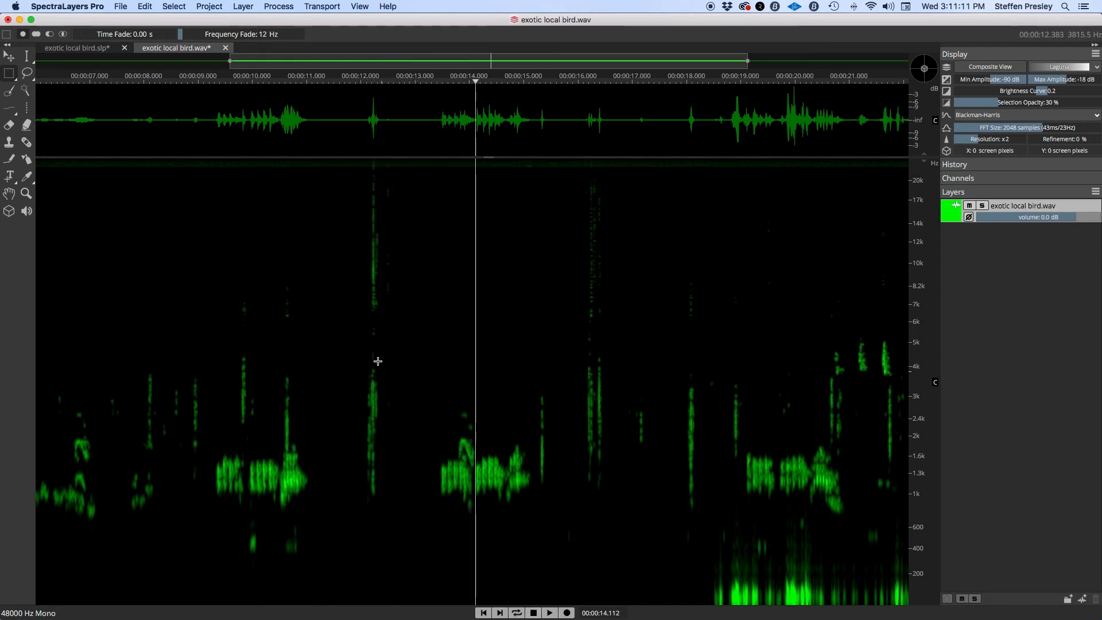
Step: Delete the click noises at about 12.1 to 12.4 s above 1 kHz and at about 8.6 to 9.0 s above 1.2 kHz, and clear the selection
{"action": "mouse_move", "coordinate": [364, 167]}
{"action": "left_mouse_down"}
{"action": "mouse_move", "coordinate": [358, 369]}
{"action": "mouse_move", "coordinate": [384, 495]}
{"action": "left_mouse_up"}
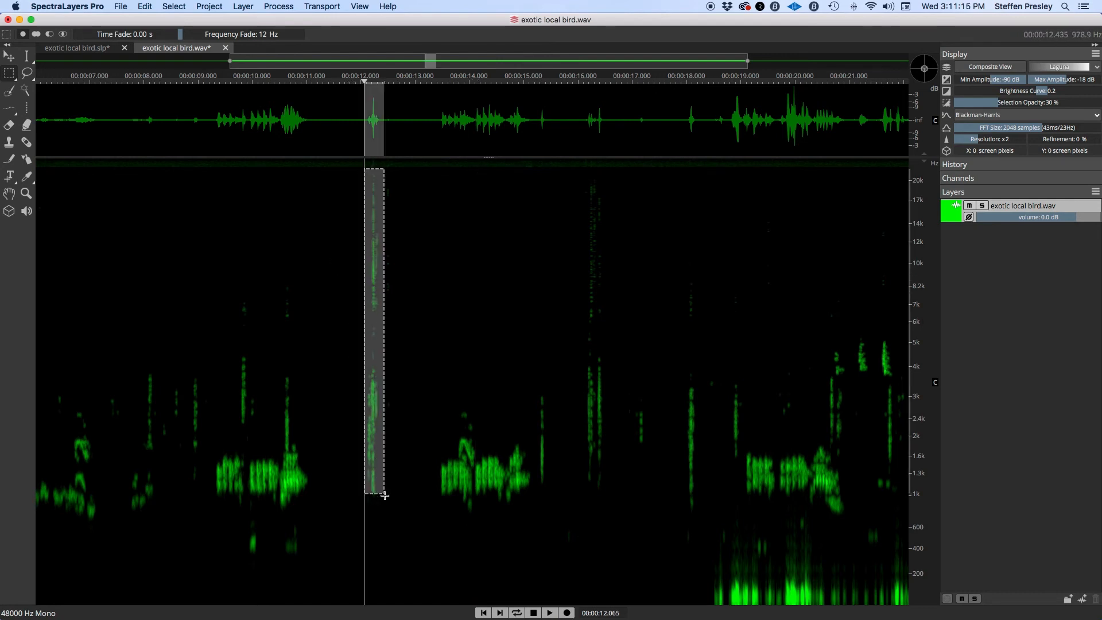
{"action": "key", "text": "Delete"}
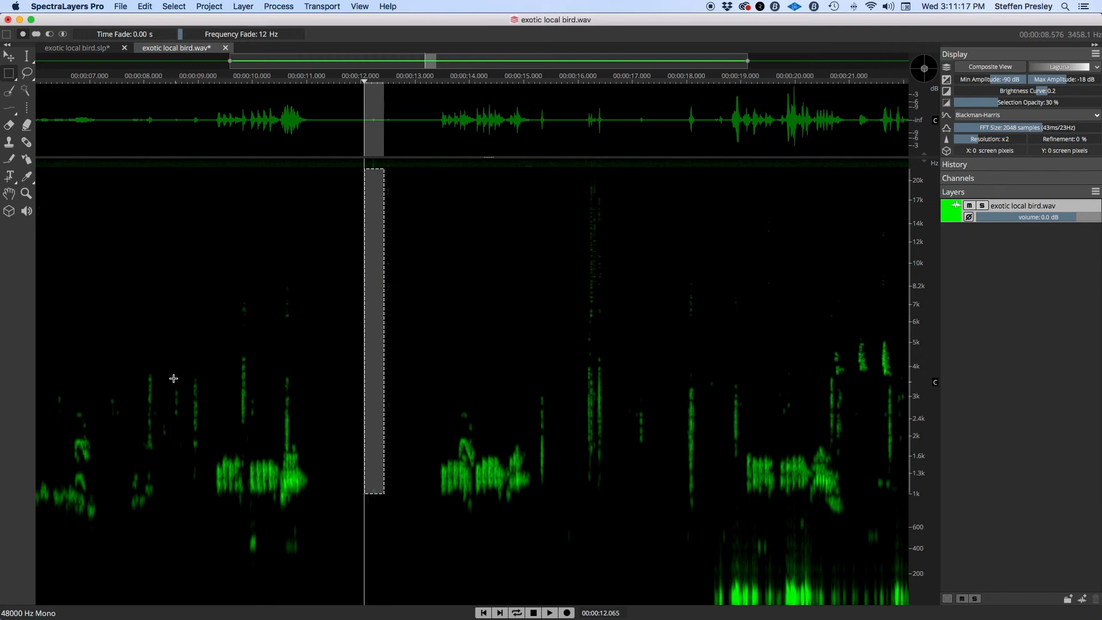
{"action": "left_click_drag", "start_coordinate": [178, 357], "coordinate": [199, 479]}
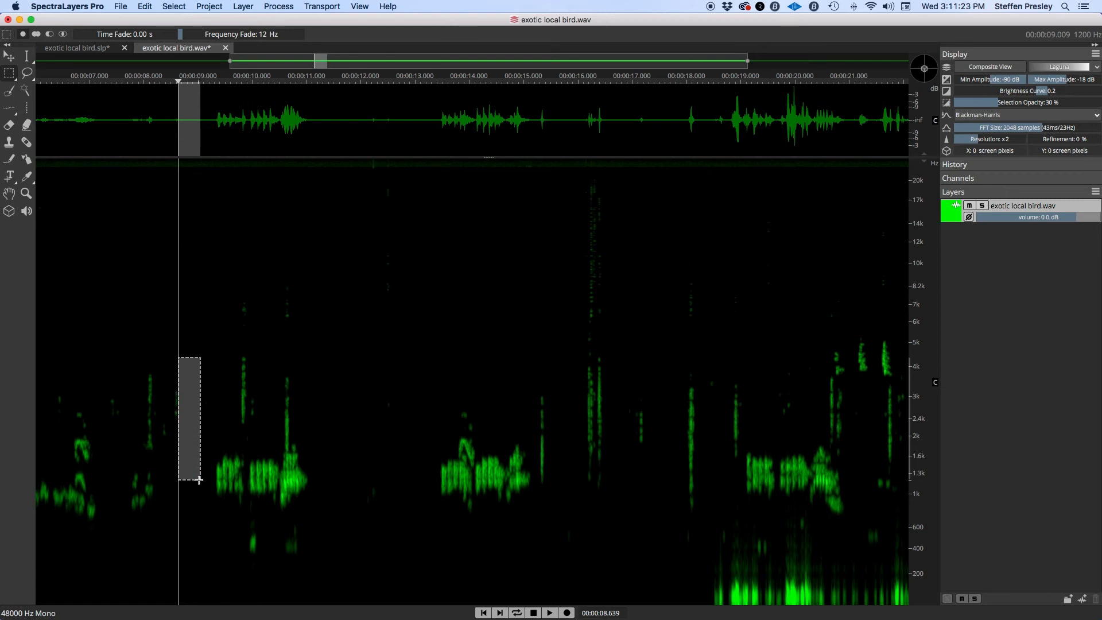
{"action": "left_click", "coordinate": [199, 480]}
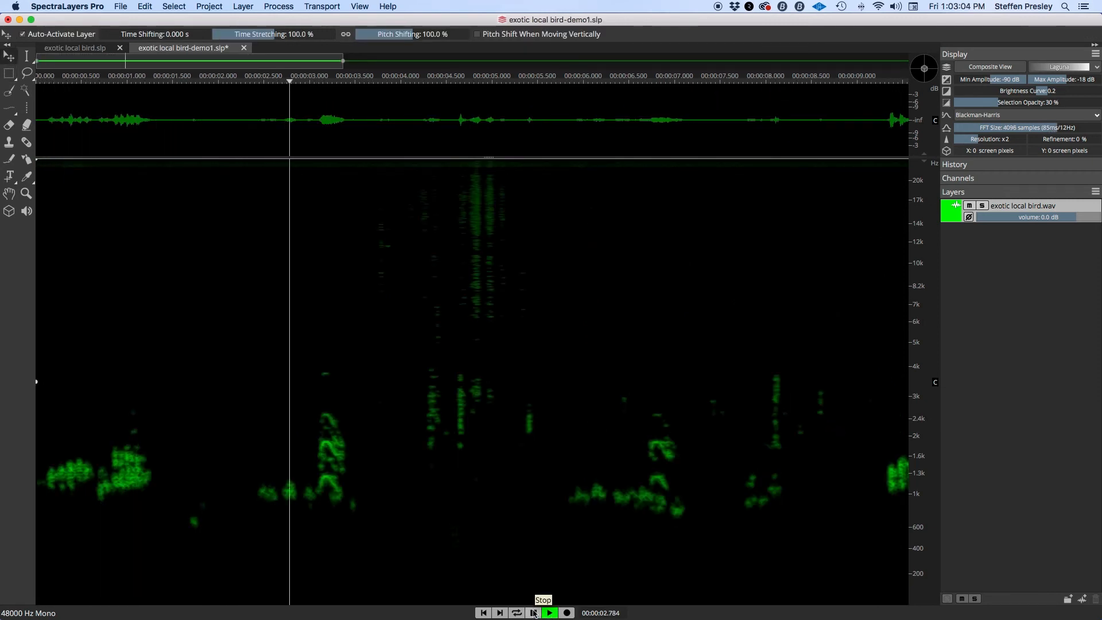
Step: Stop playback of the exotic local bird-demo1.slp project and set the Magic Wand tolerance to 15.0 dB for selecting the call near 3.2 s
{"action": "left_click", "coordinate": [534, 613]}
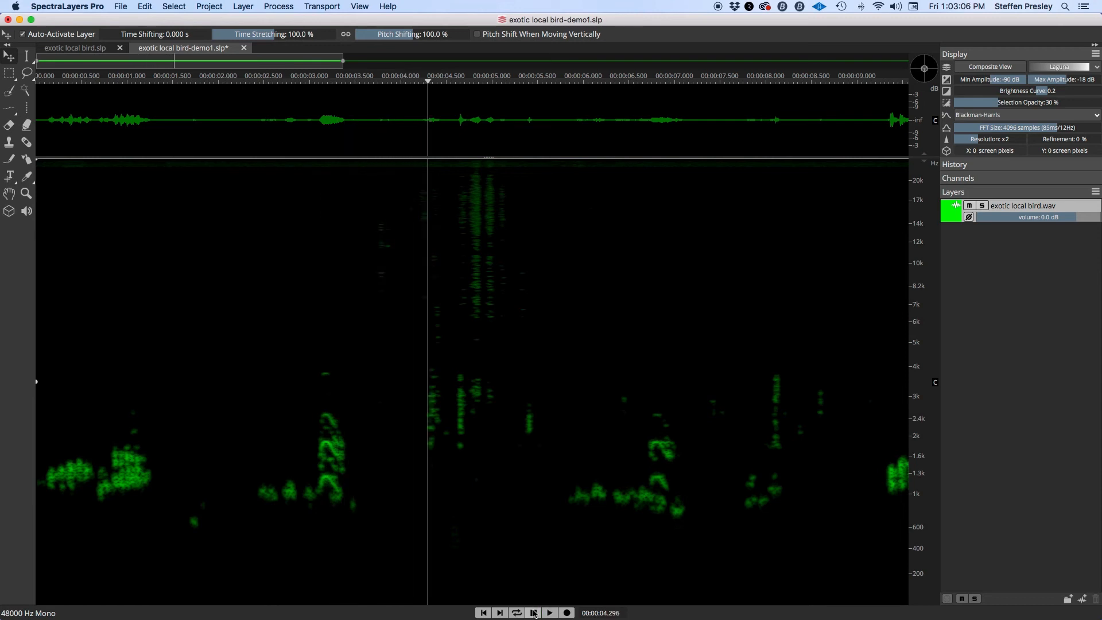
{"action": "scroll", "coordinate": [459, 504], "scroll_direction": "up", "scroll_amount": 5}
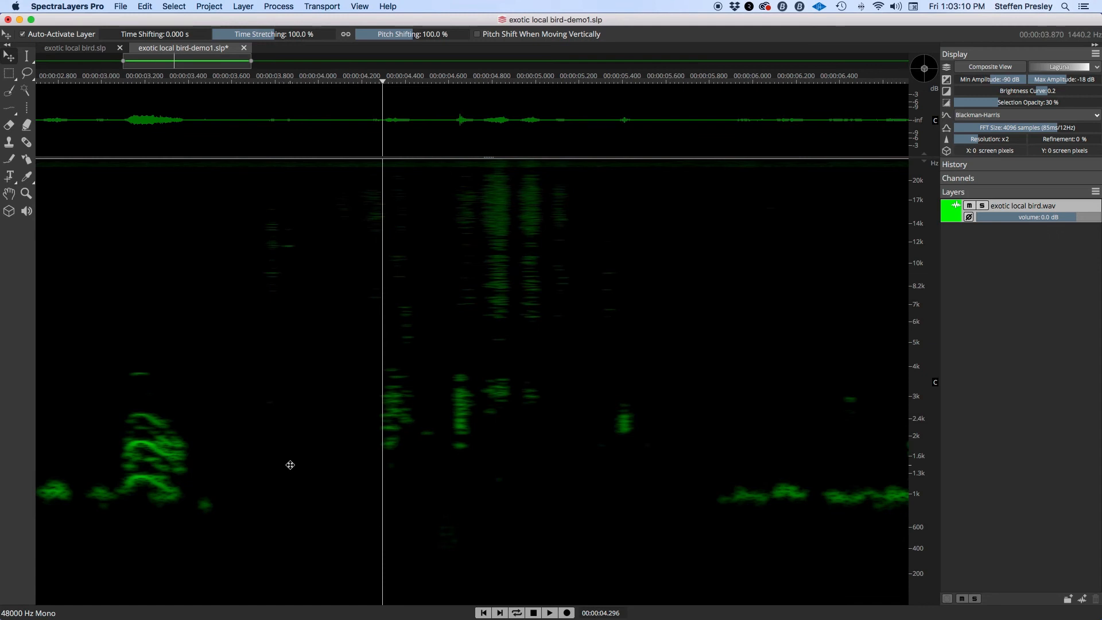
{"action": "scroll", "coordinate": [287, 464], "scroll_direction": "up", "scroll_amount": 5}
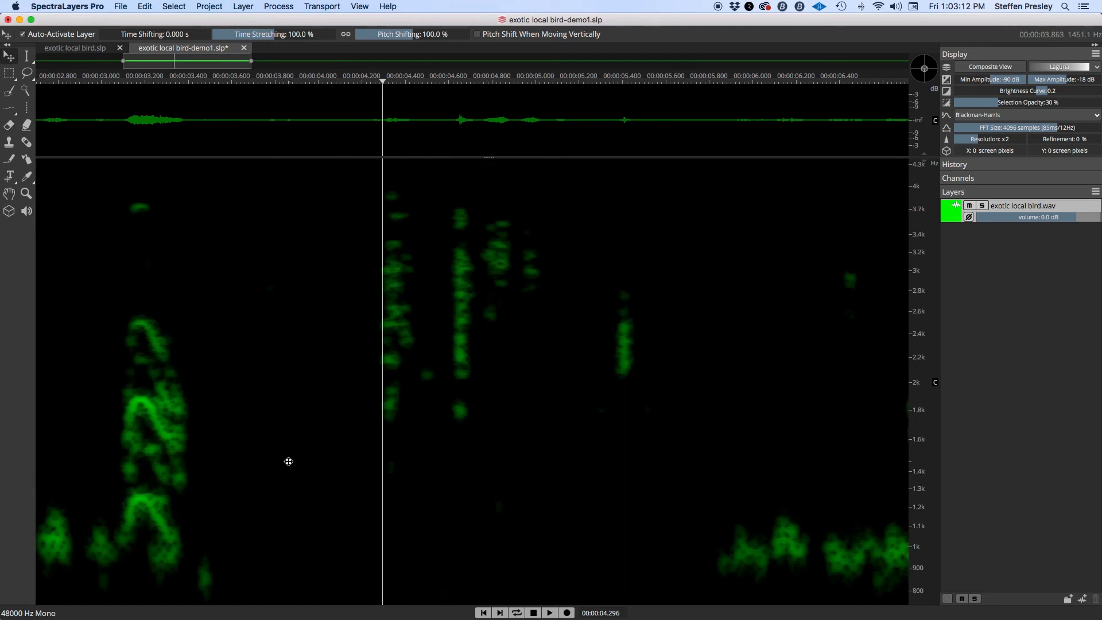
{"action": "left_click", "coordinate": [9, 194]}
{"action": "left_click_drag", "start_coordinate": [220, 338], "coordinate": [485, 278]}
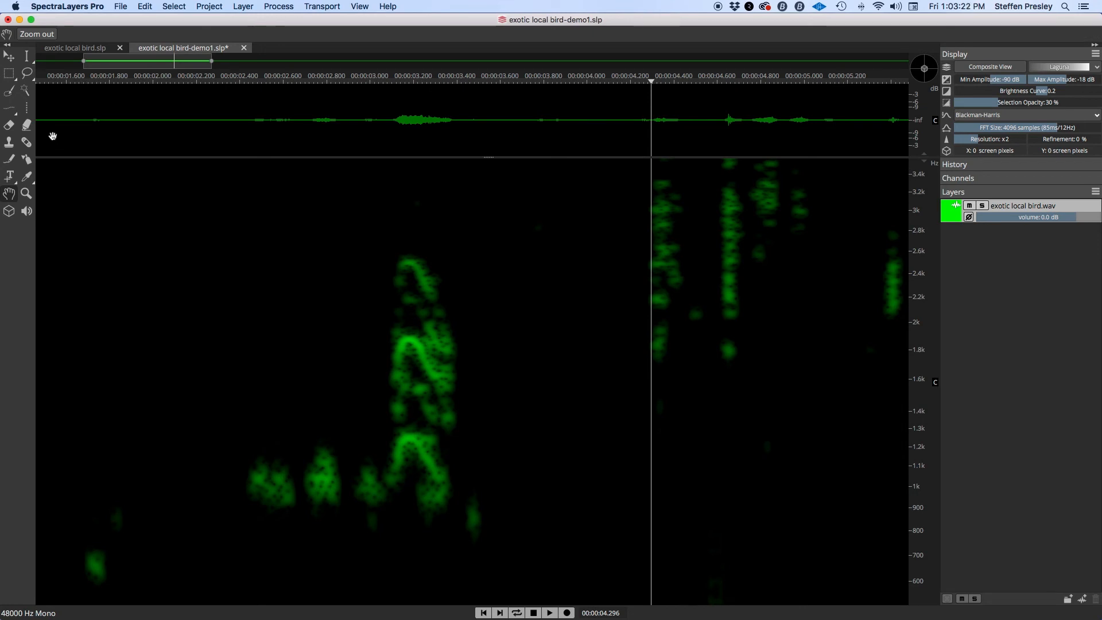
{"action": "left_click", "coordinate": [25, 90]}
{"action": "left_click", "coordinate": [313, 324]}
{"action": "left_click_drag", "start_coordinate": [101, 36], "coordinate": [115, 37]}
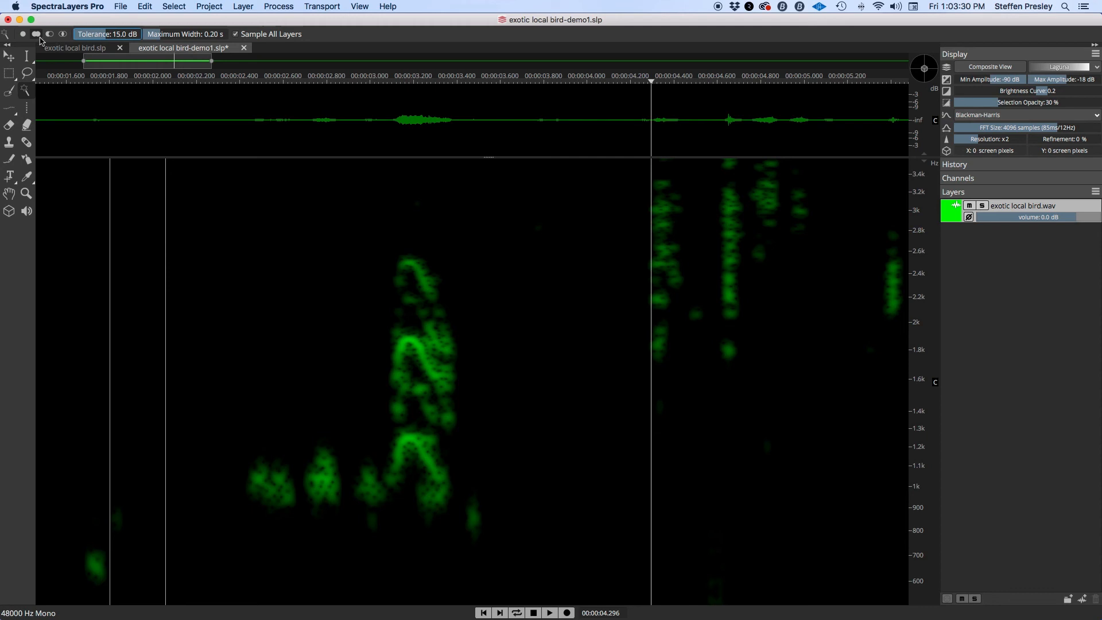
Step: Build up a Magic Wand selection of the bird call's harmonics at about 3.1 to 3.4 s, from about 1.1 to 2.6 kHz
{"action": "left_click", "coordinate": [409, 278]}
{"action": "left_click_drag", "start_coordinate": [414, 268], "coordinate": [416, 274]}
{"action": "left_click", "coordinate": [409, 336]}
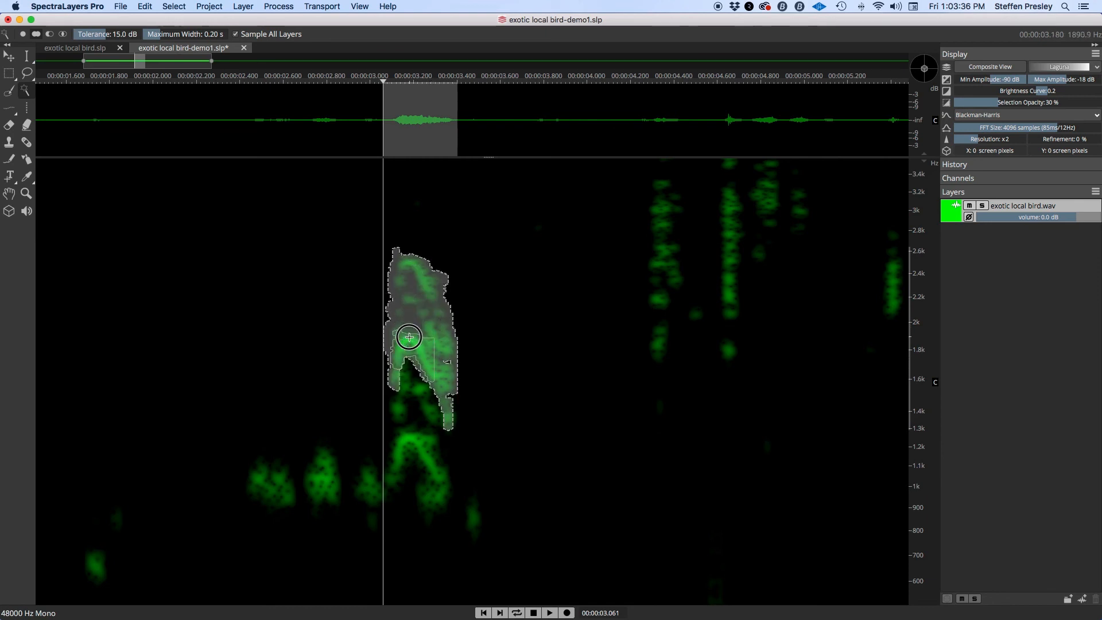
{"action": "left_click", "coordinate": [437, 359]}
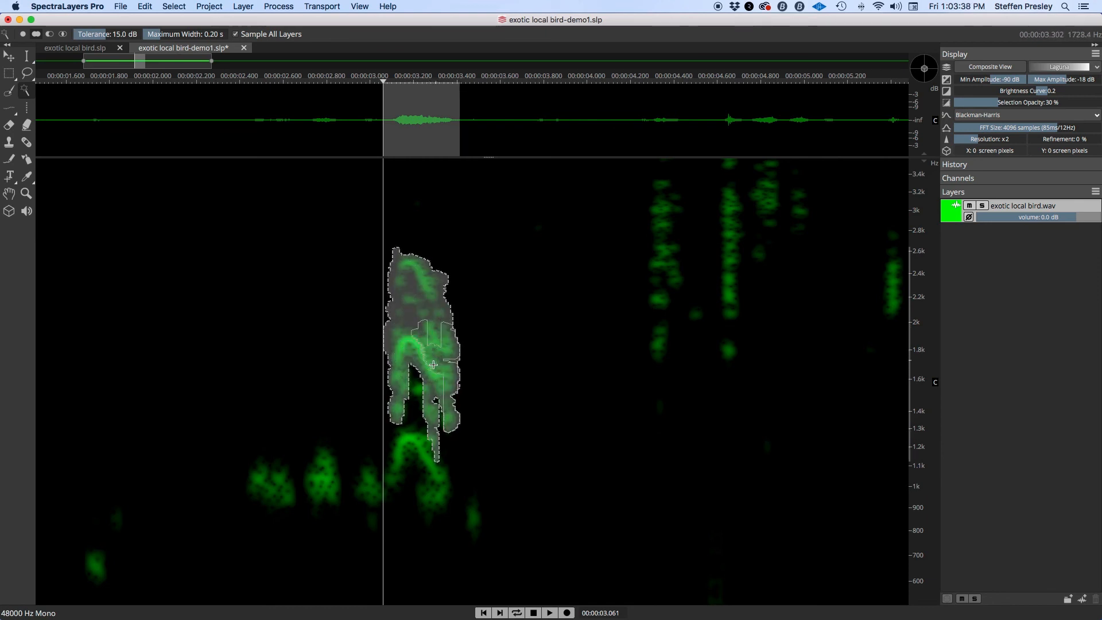
{"action": "left_click", "coordinate": [419, 391]}
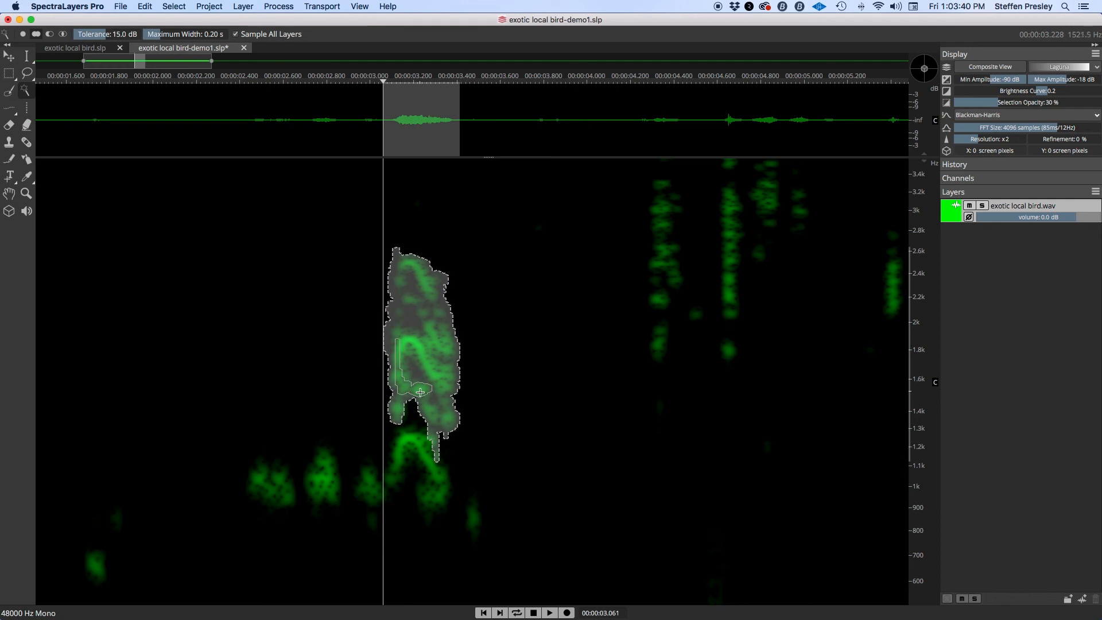
{"action": "left_click", "coordinate": [406, 435]}
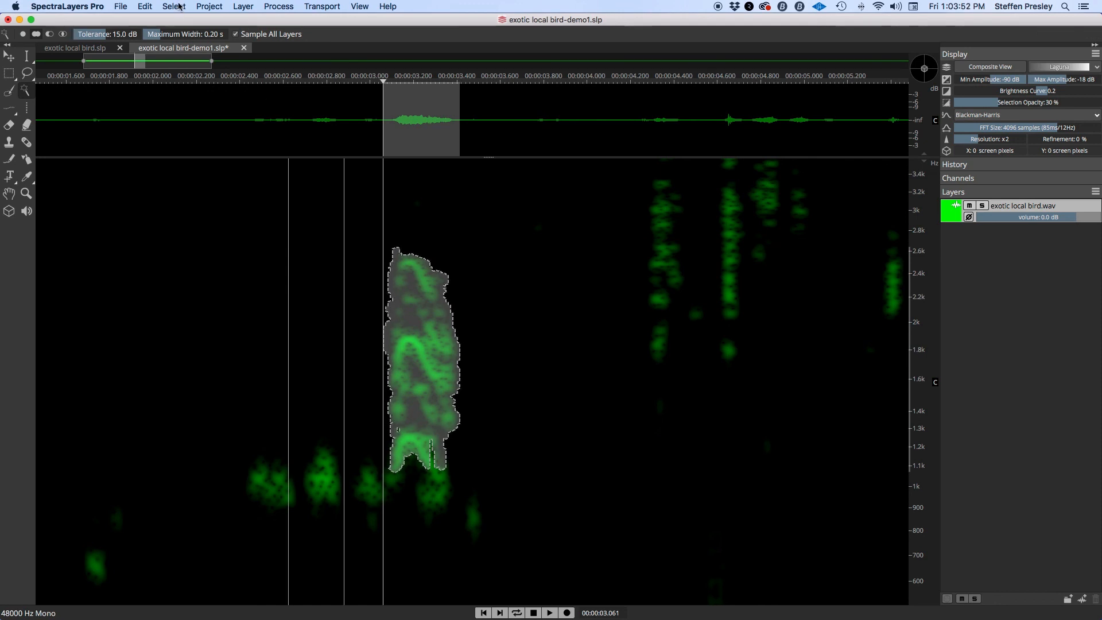
Step: Cut the selected bird call and paste it to a new layer, and color that layer blue
{"action": "left_click", "coordinate": [148, 8]}
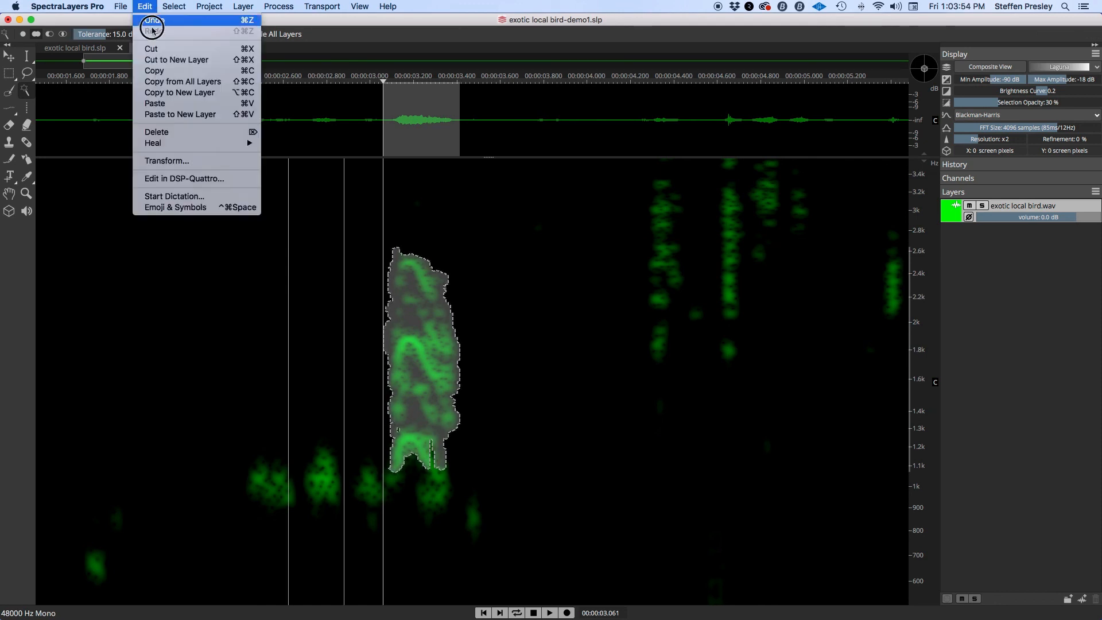
{"action": "left_click", "coordinate": [159, 50]}
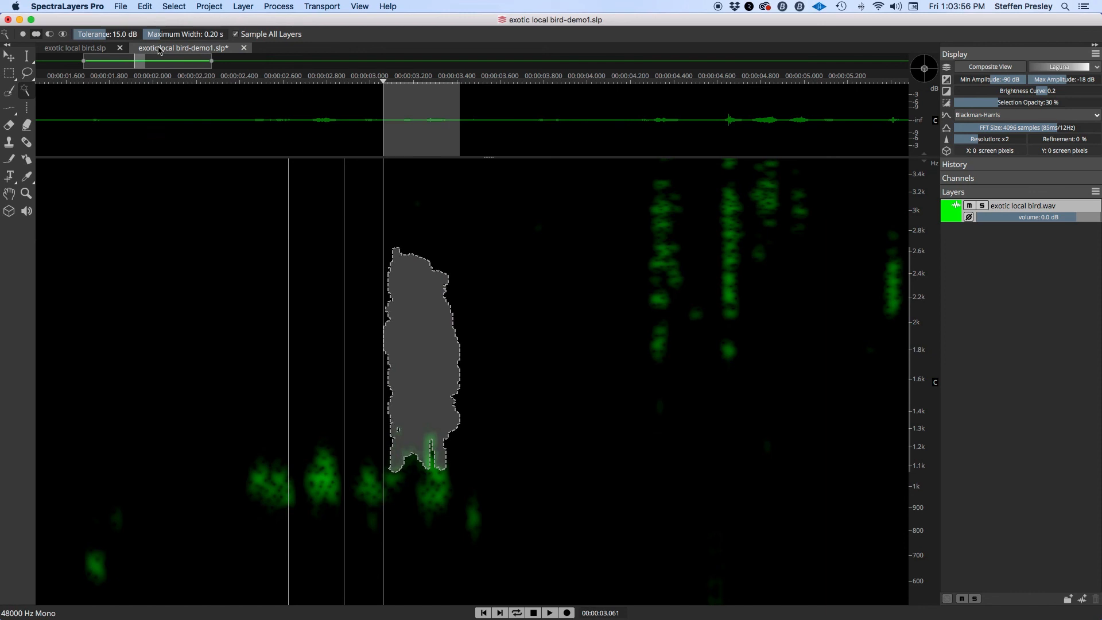
{"action": "left_click", "coordinate": [147, 7]}
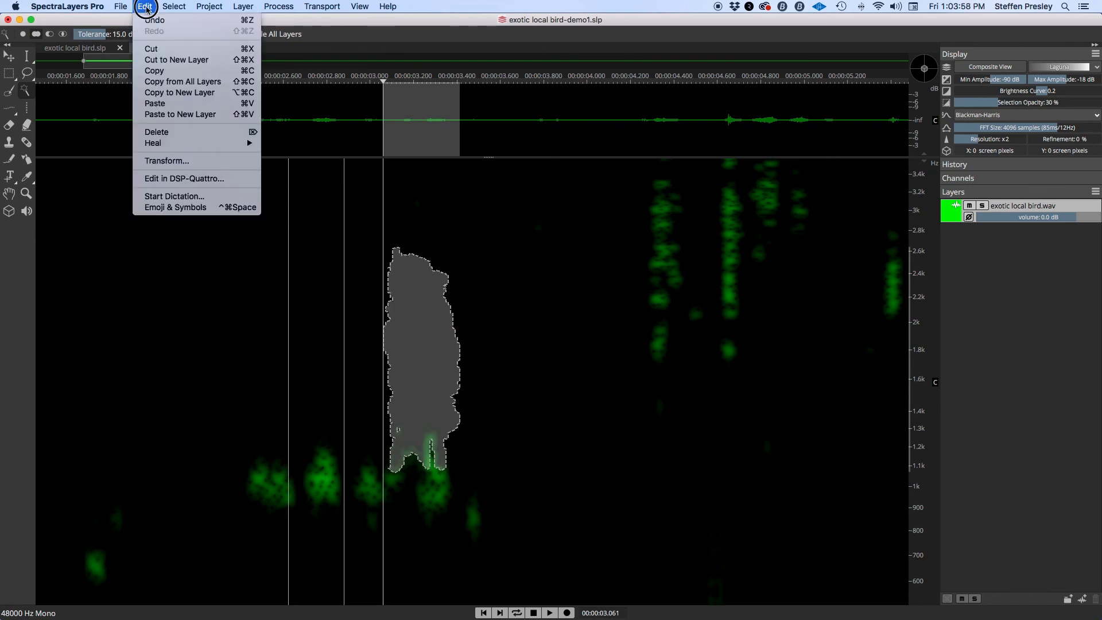
{"action": "left_click", "coordinate": [182, 113]}
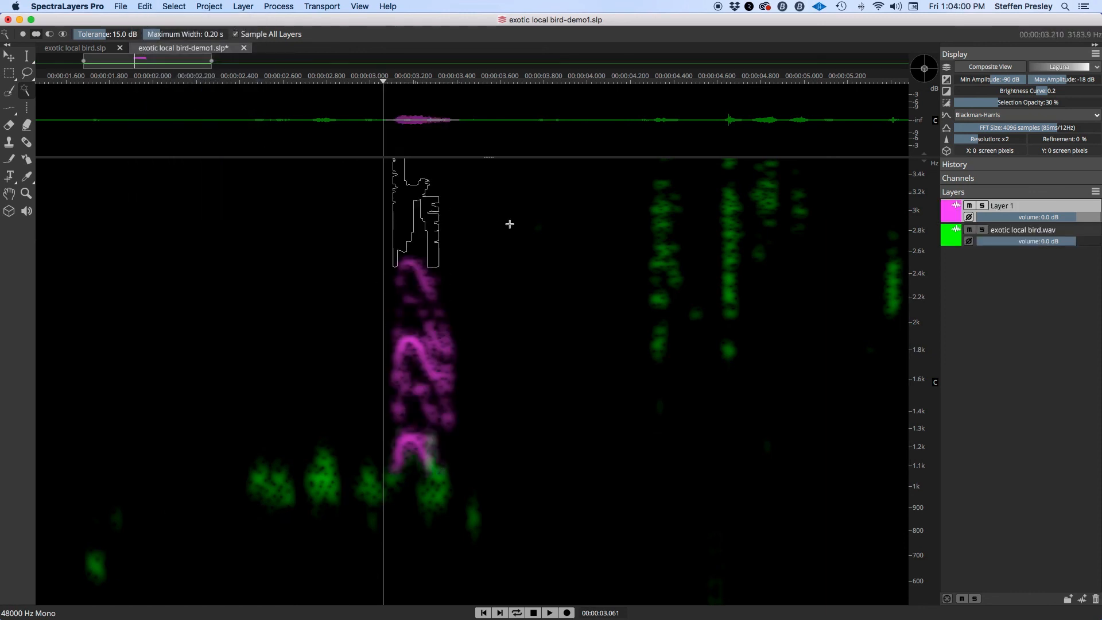
{"action": "left_click", "coordinate": [950, 210]}
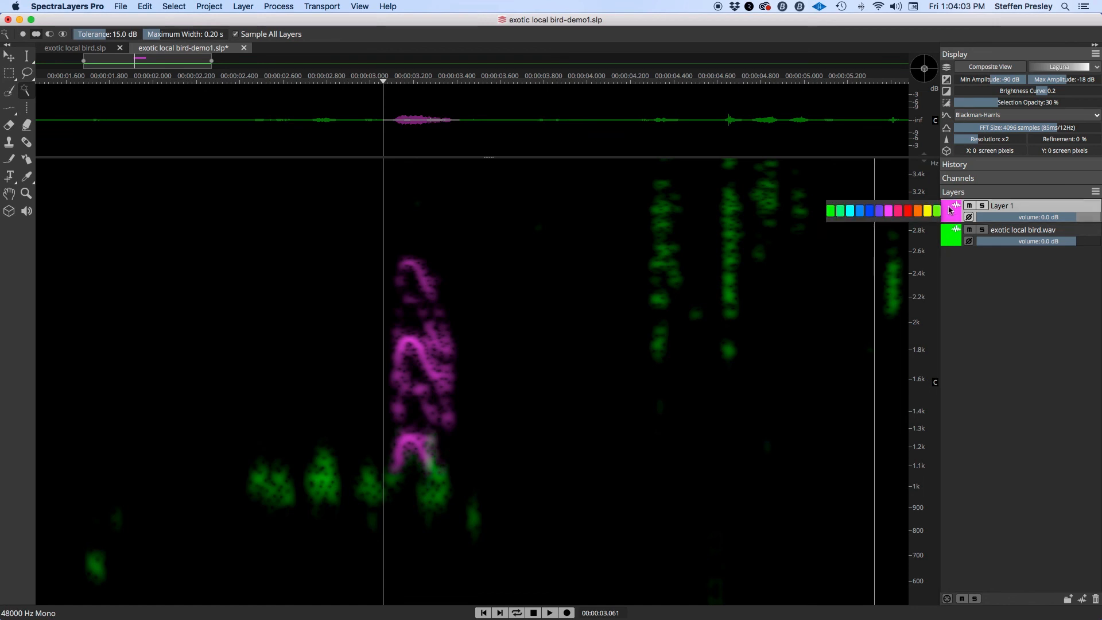
{"action": "left_click", "coordinate": [861, 212]}
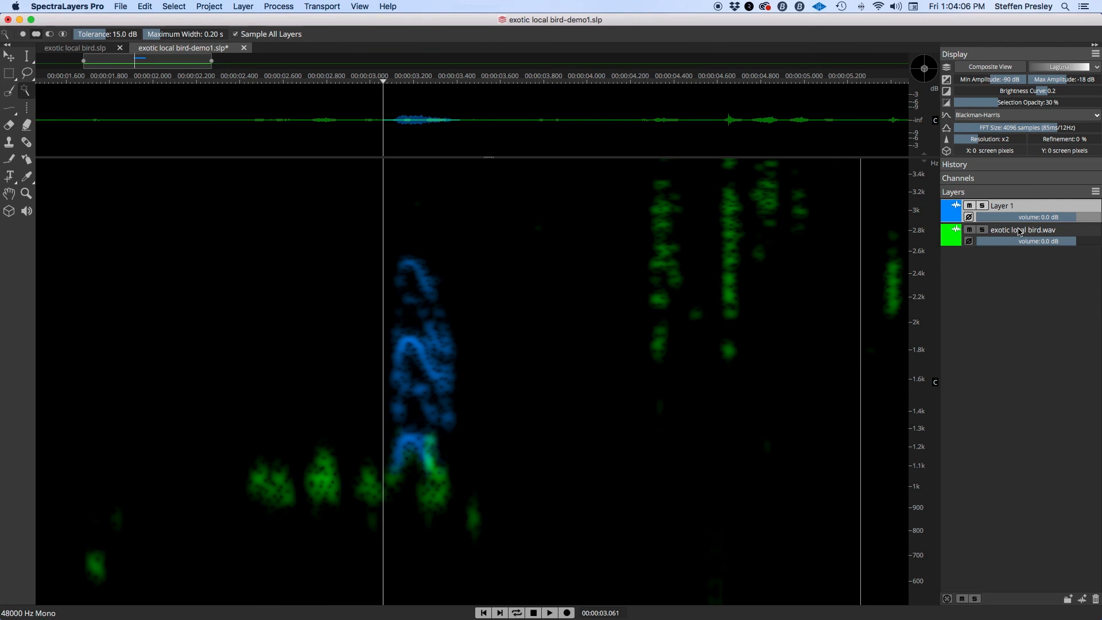
Step: Solo Layer 1 and play from about 2.4 s to hear the extracted bird call alone
{"action": "left_click_drag", "start_coordinate": [384, 79], "coordinate": [234, 80]}
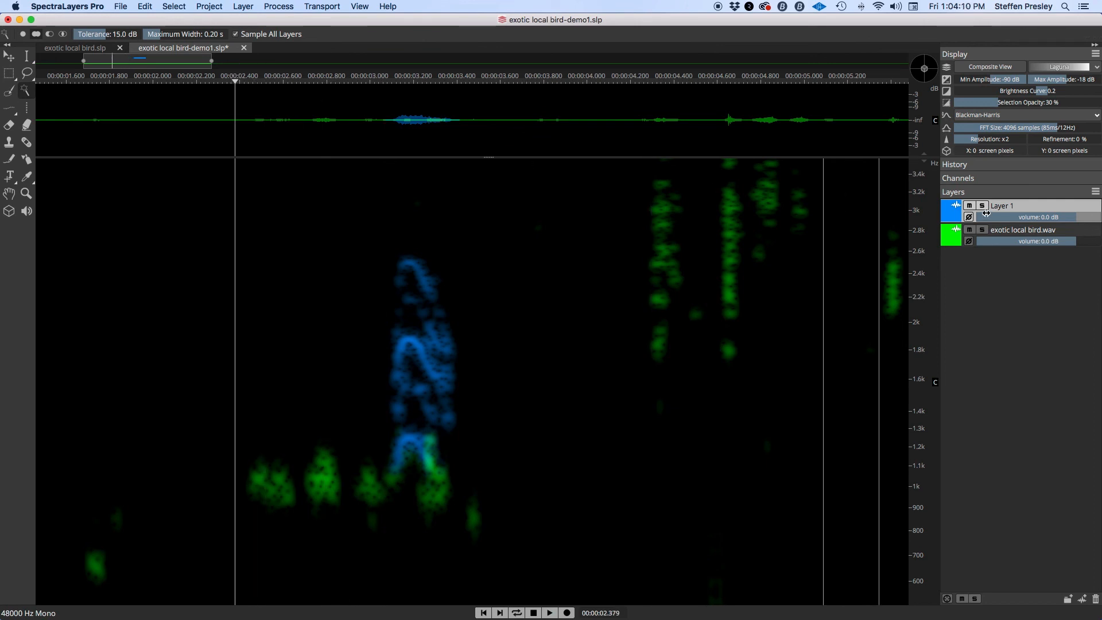
{"action": "left_click", "coordinate": [982, 206]}
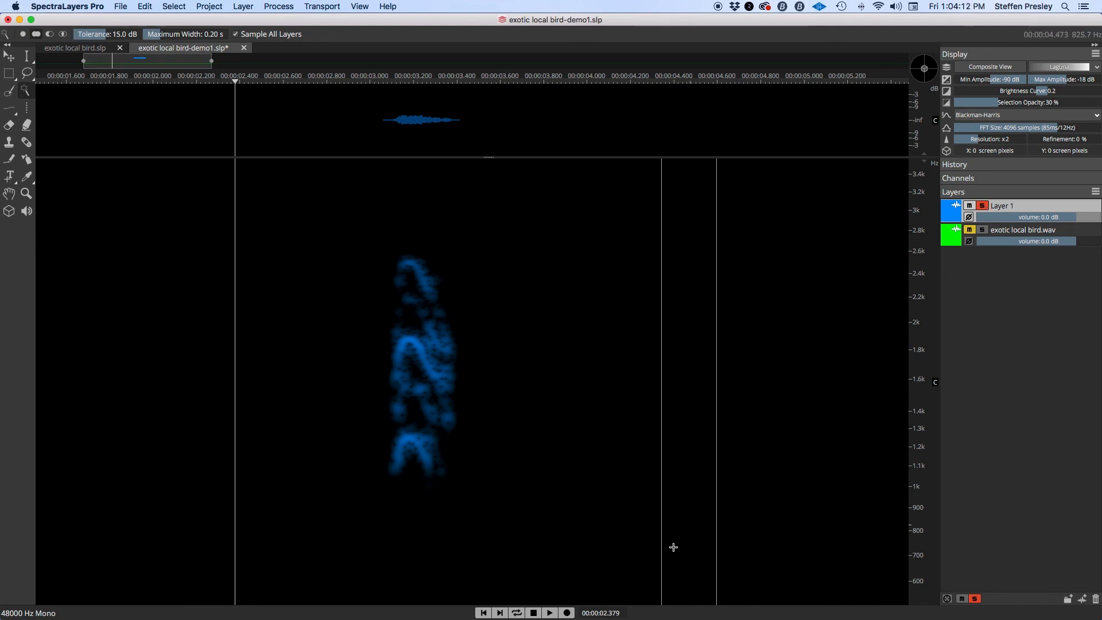
{"action": "left_click", "coordinate": [549, 613]}
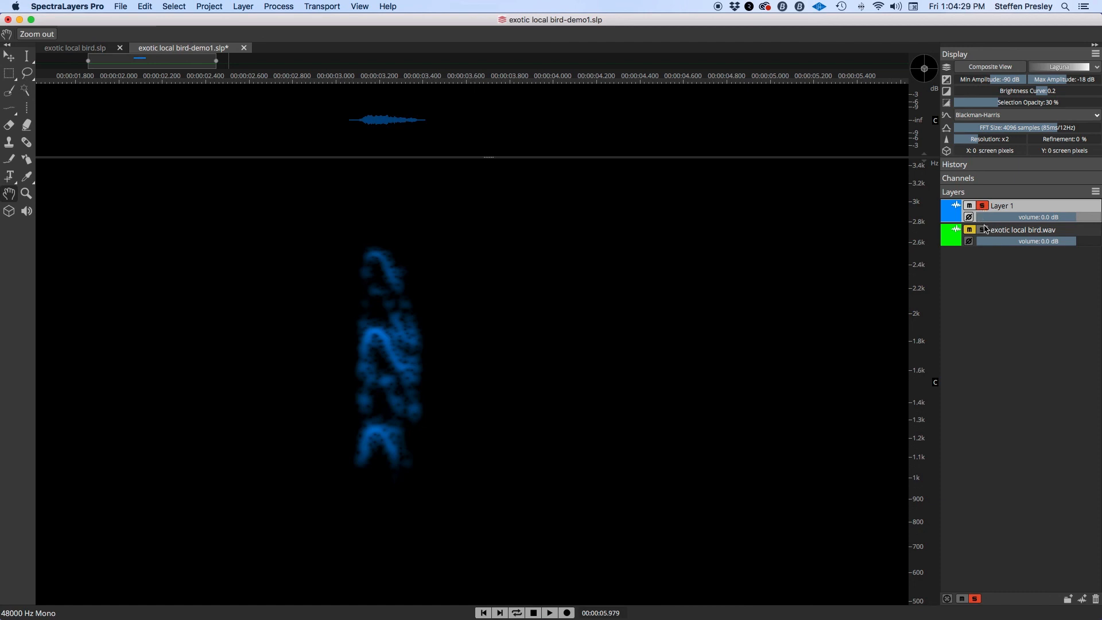
Step: Solo the exotic local bird.wav layer, mute Layer 1, and play from about 2.2 s to hear the recording without the call
{"action": "left_click", "coordinate": [982, 229]}
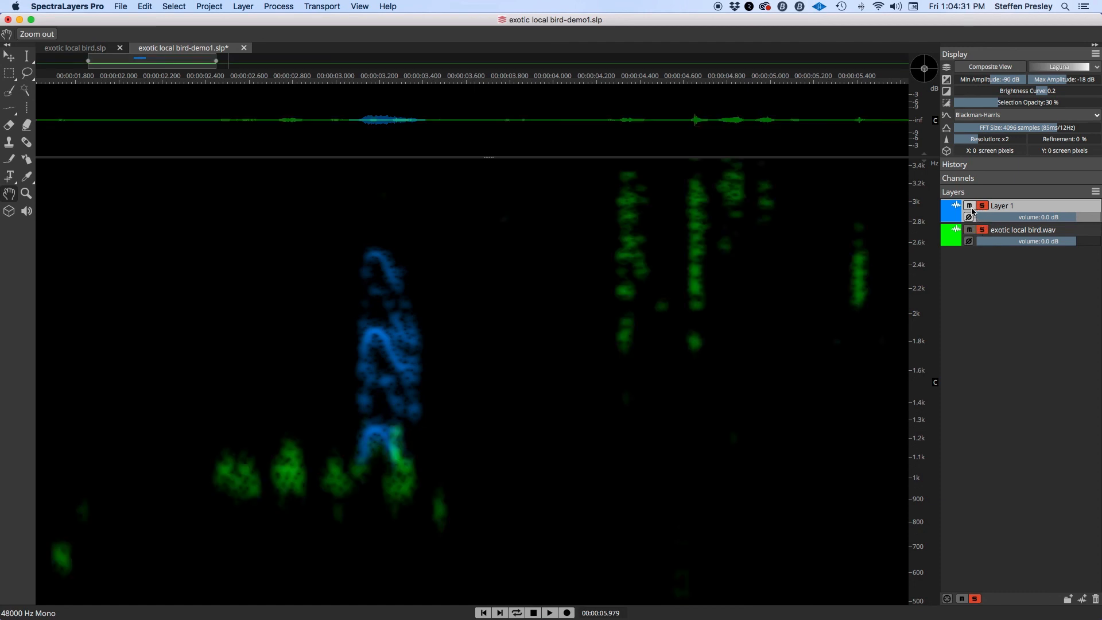
{"action": "left_click", "coordinate": [969, 206]}
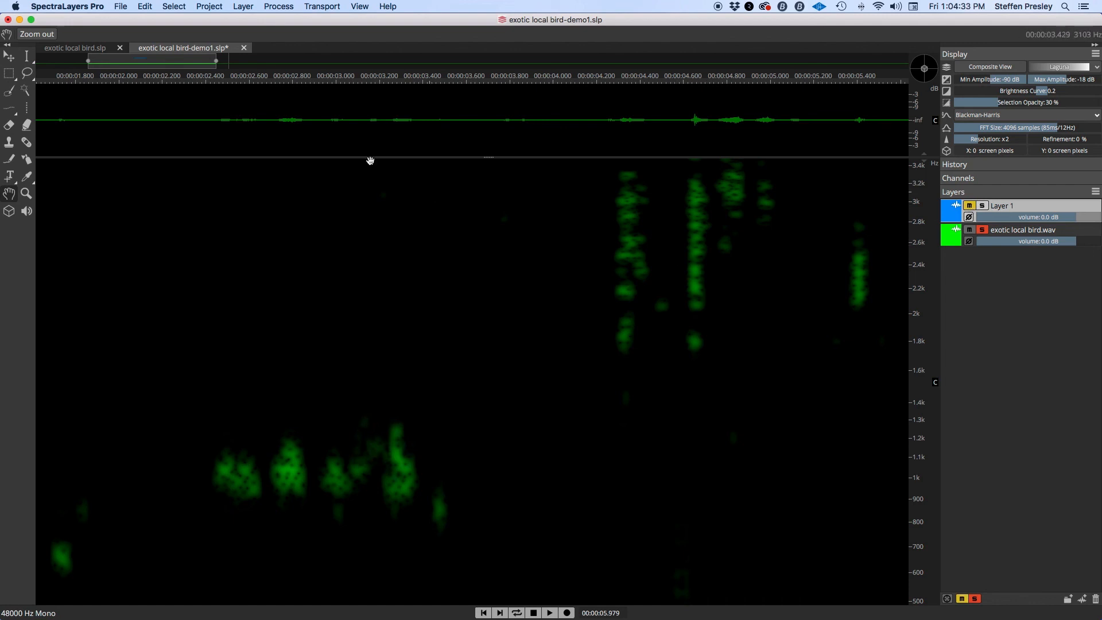
{"action": "left_click", "coordinate": [161, 86]}
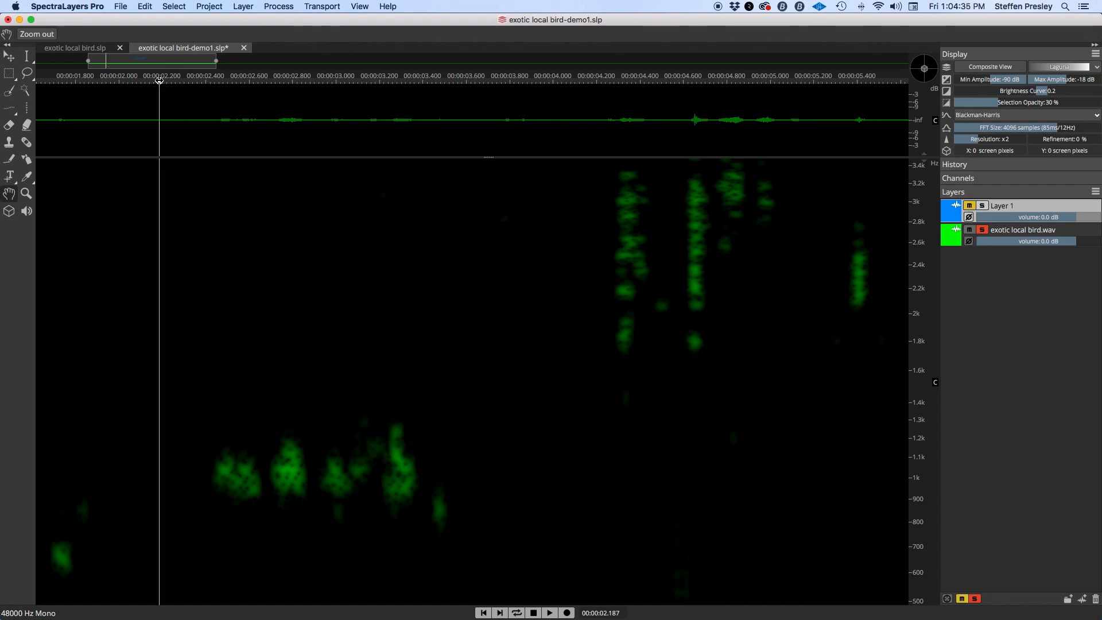
{"action": "left_click", "coordinate": [533, 612]}
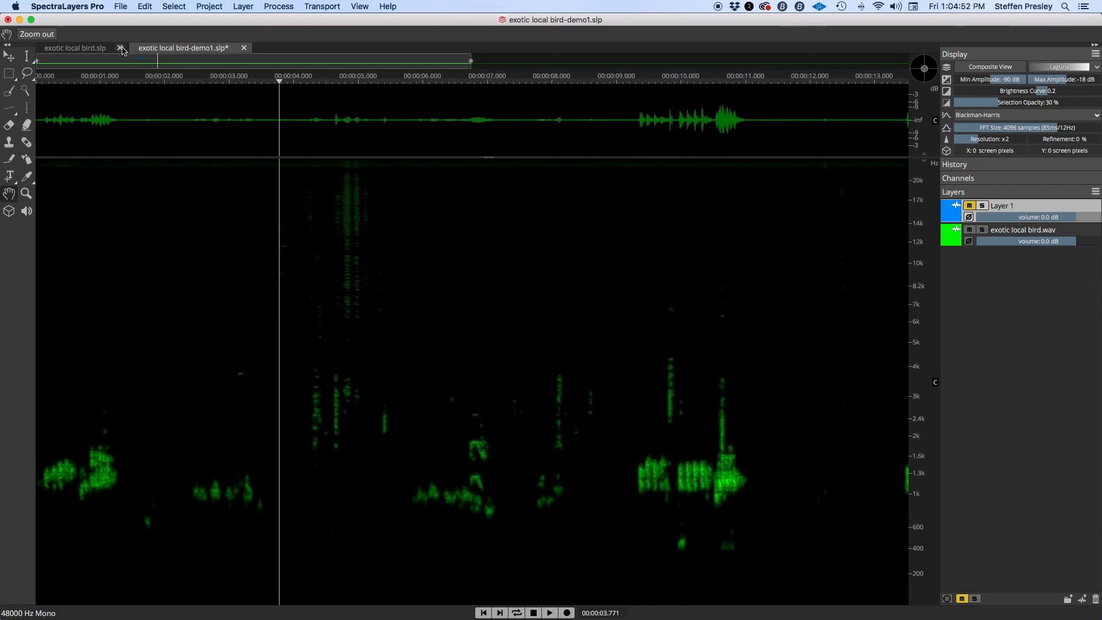
Step: Export the project audio as exotic local bird-demo1.wav in Microsoft WAV format at 24bit int, replacing the existing file
{"action": "left_click", "coordinate": [120, 6]}
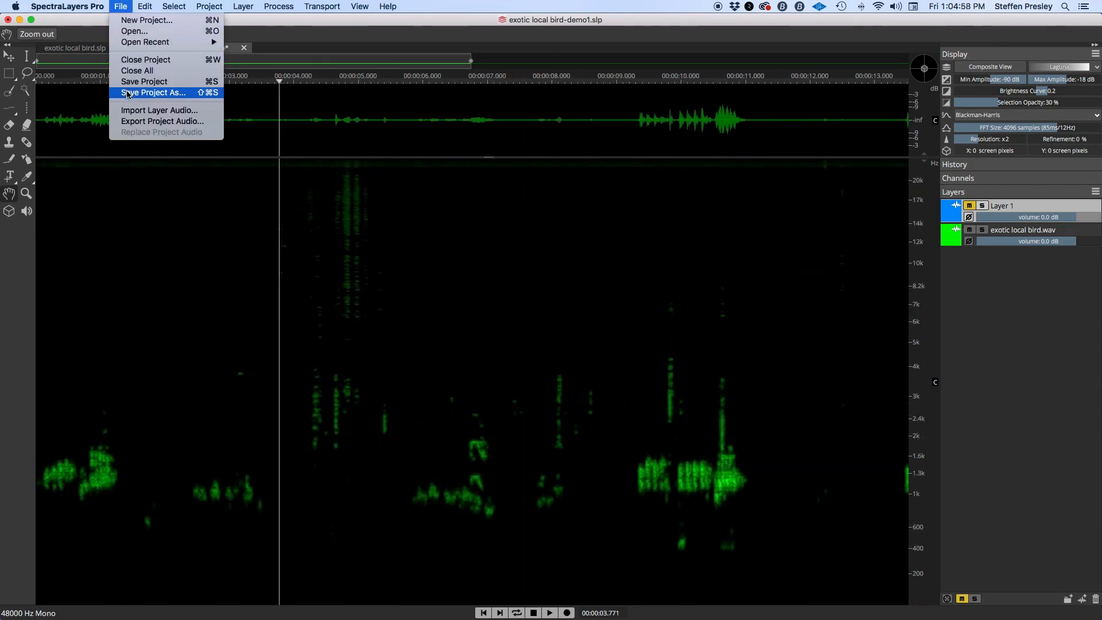
{"action": "left_click", "coordinate": [131, 122]}
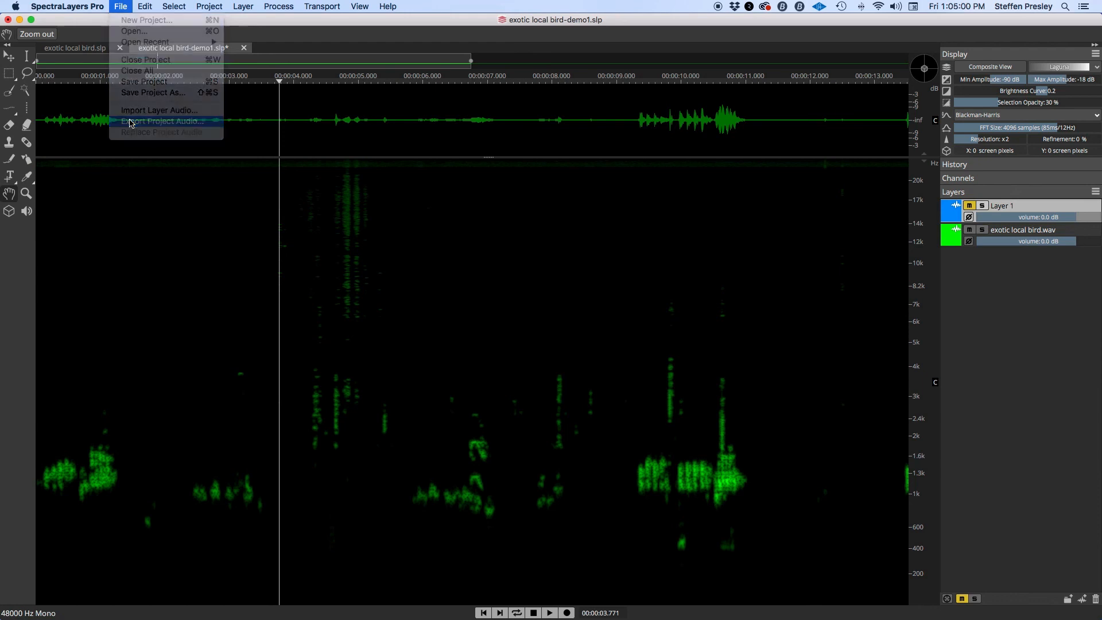
{"action": "left_click", "coordinate": [758, 364]}
{"action": "left_click", "coordinate": [634, 178]}
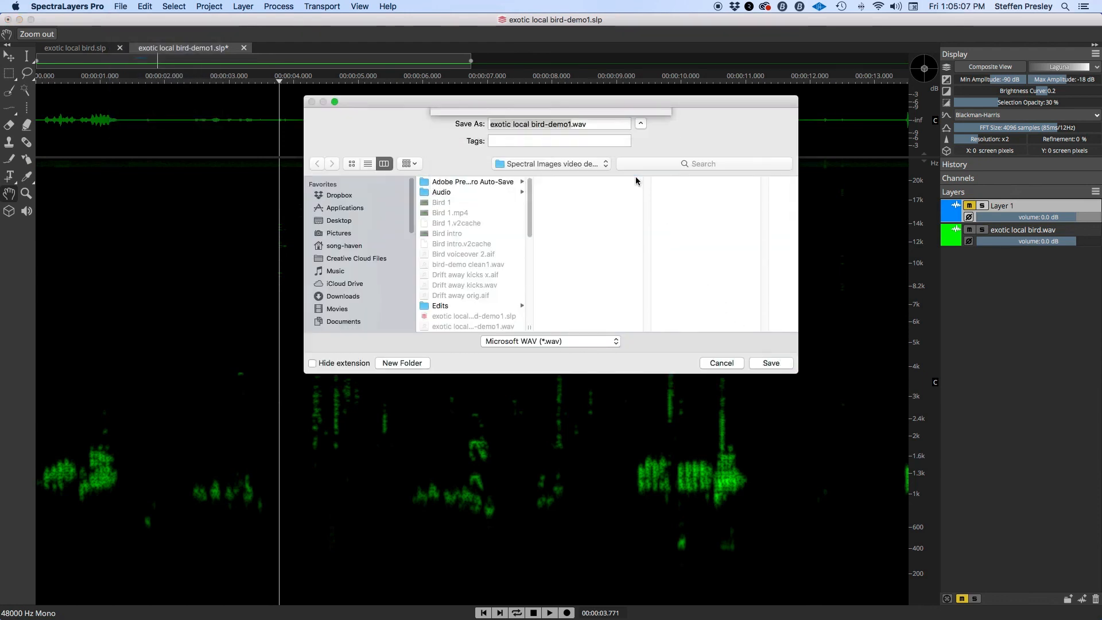
{"action": "left_click", "coordinate": [579, 313]}
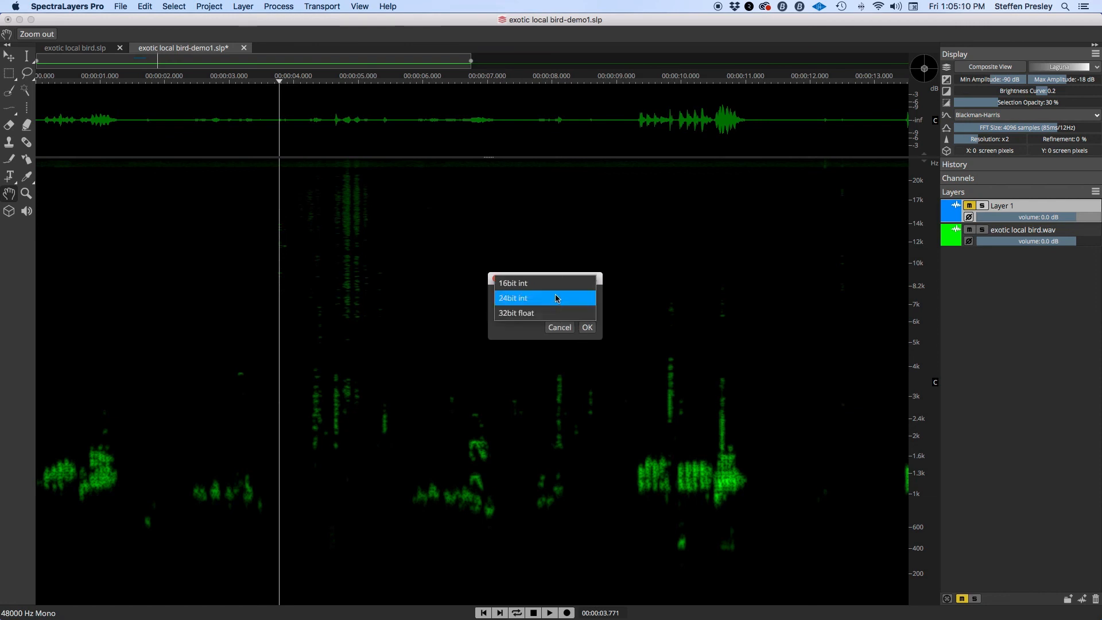
{"action": "left_click", "coordinate": [559, 298]}
{"action": "left_click", "coordinate": [587, 327]}
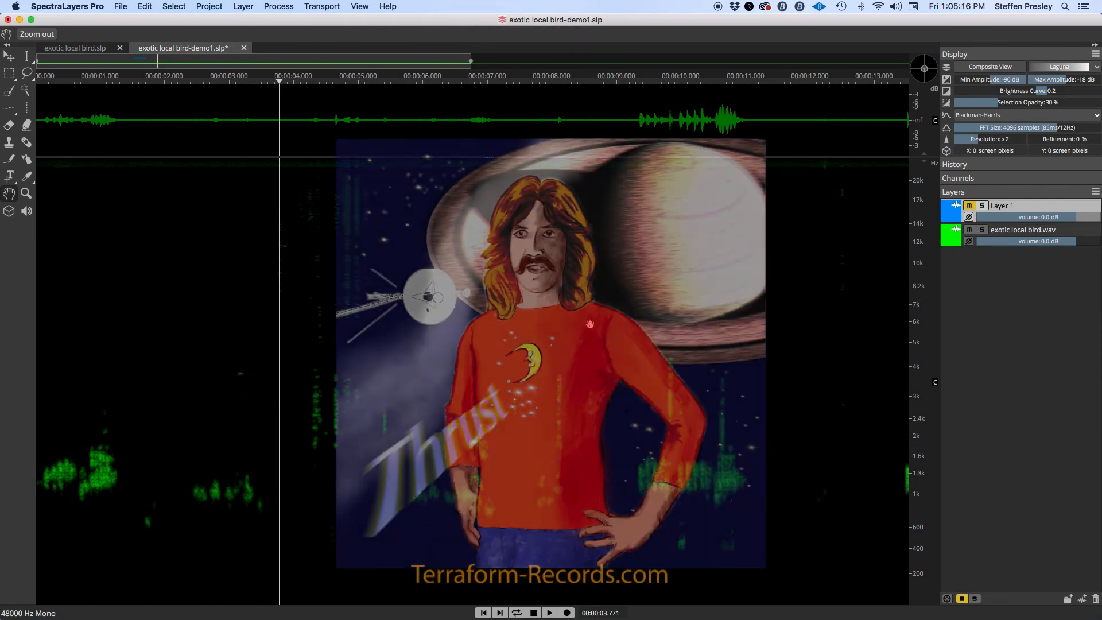